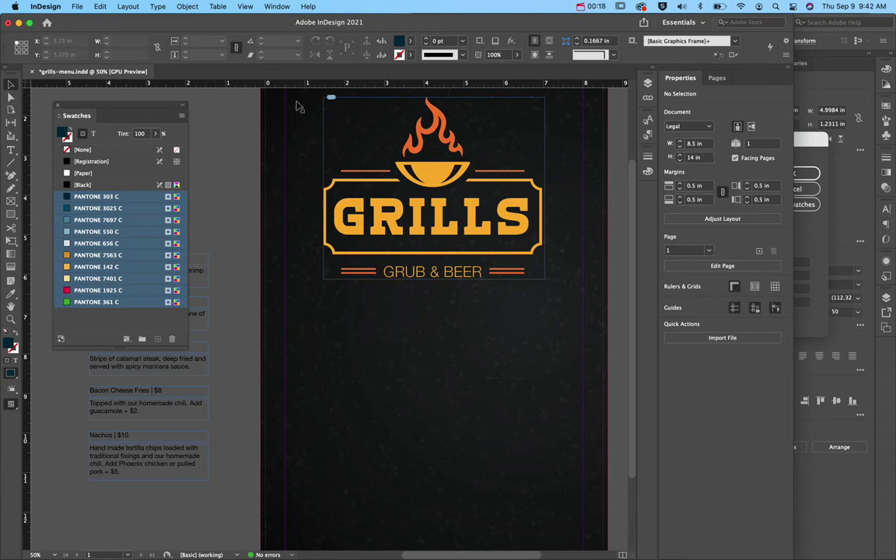
Compare the Taco Tuesday style-menu example in Chrome with the GRILLS menu in InDesign.
click(9, 175)
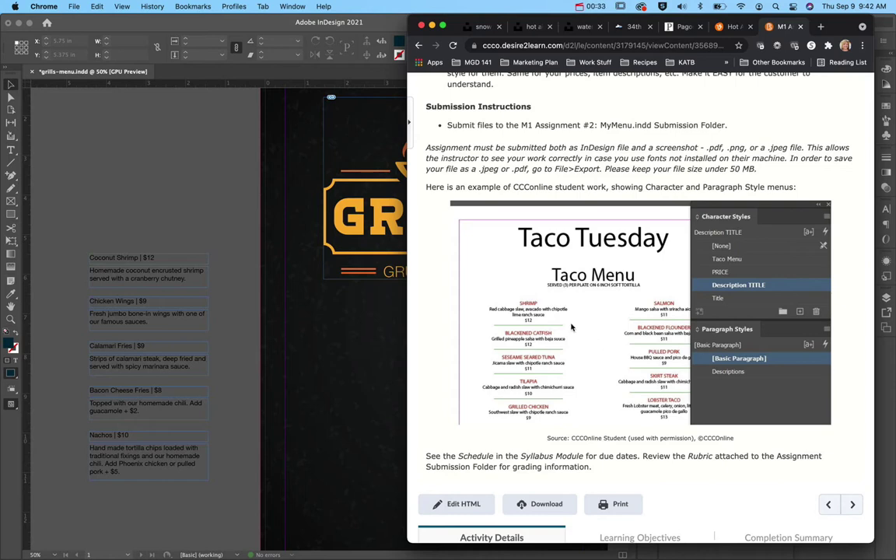
click(199, 182)
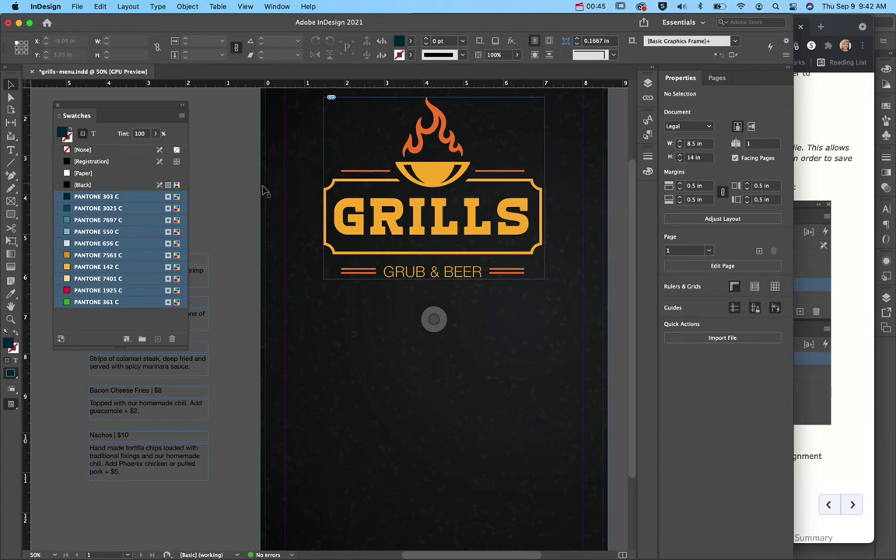
click(798, 175)
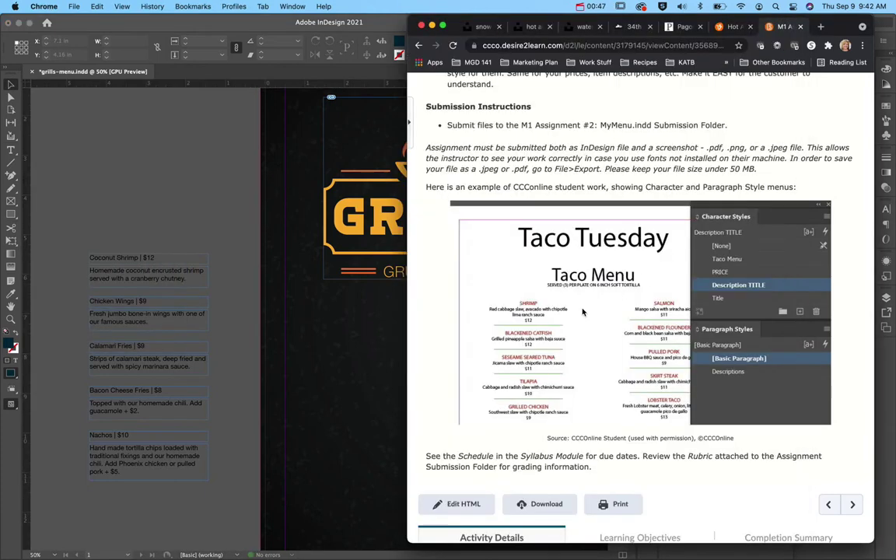
click(237, 223)
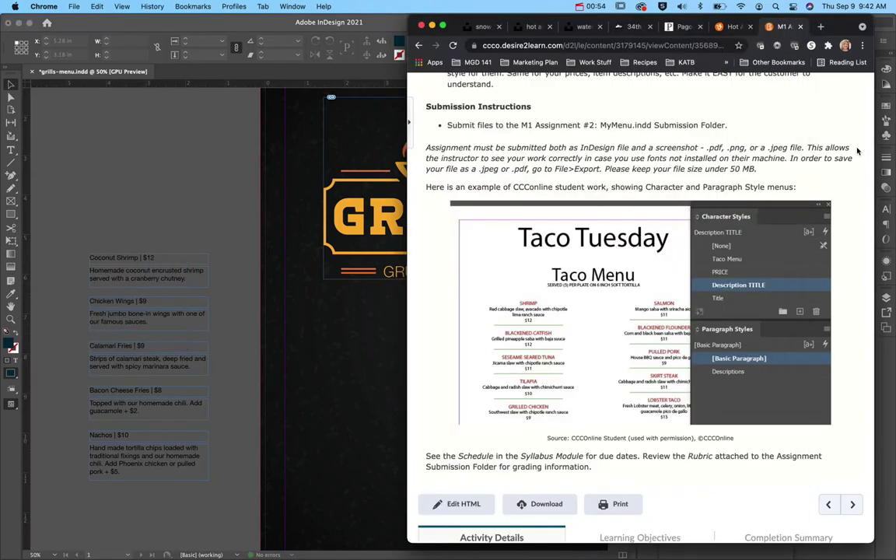
click(801, 134)
Return to the GRILLS menu and find the Swatches panel with its PANTONE colours.
click(248, 257)
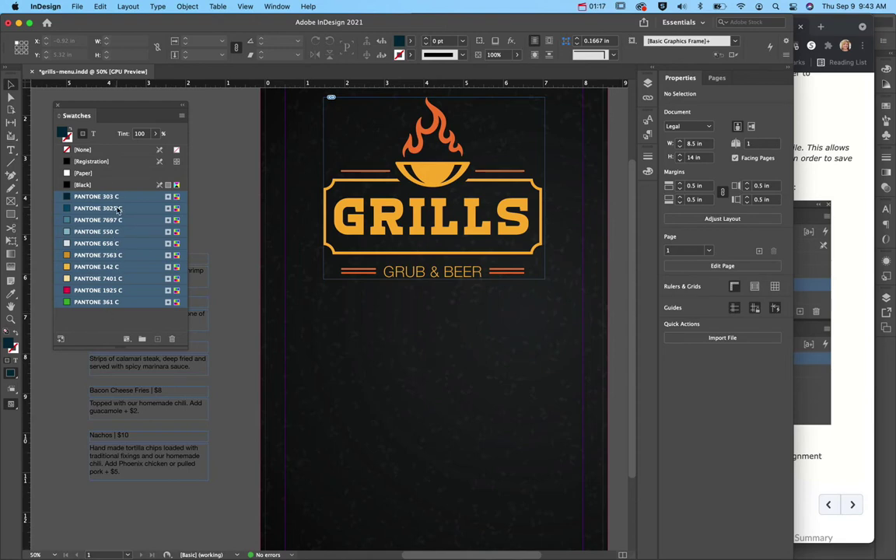
click(277, 6)
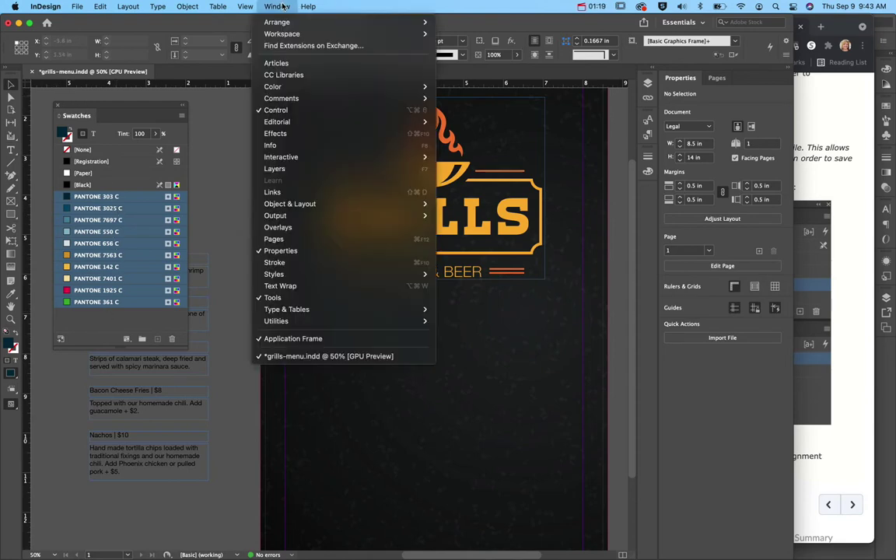
mouse_move(307, 89)
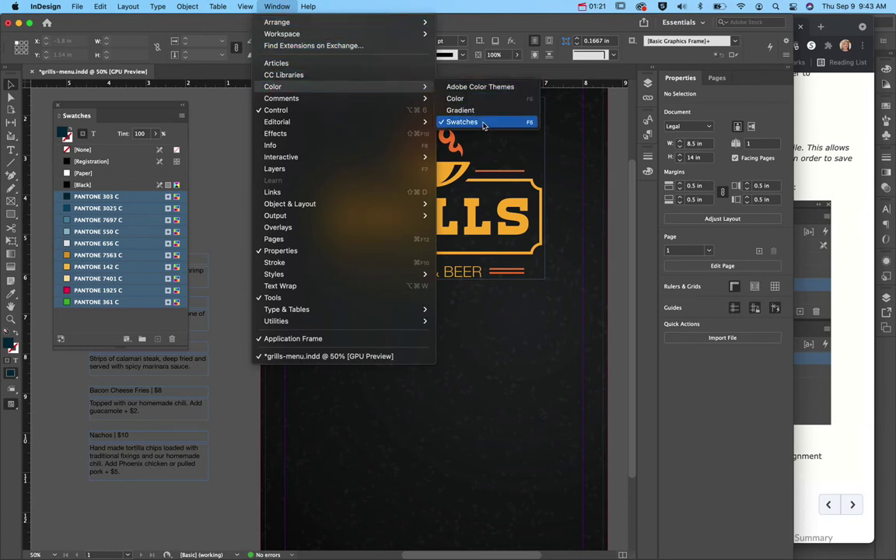
click(99, 316)
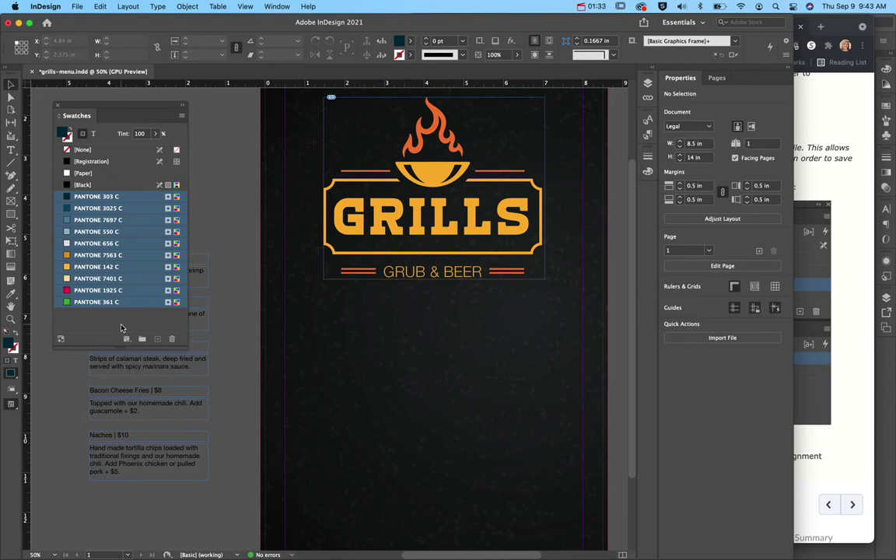
Delete the selected PANTONE swatches and start a new colour swatch in CMYK mode.
click(172, 338)
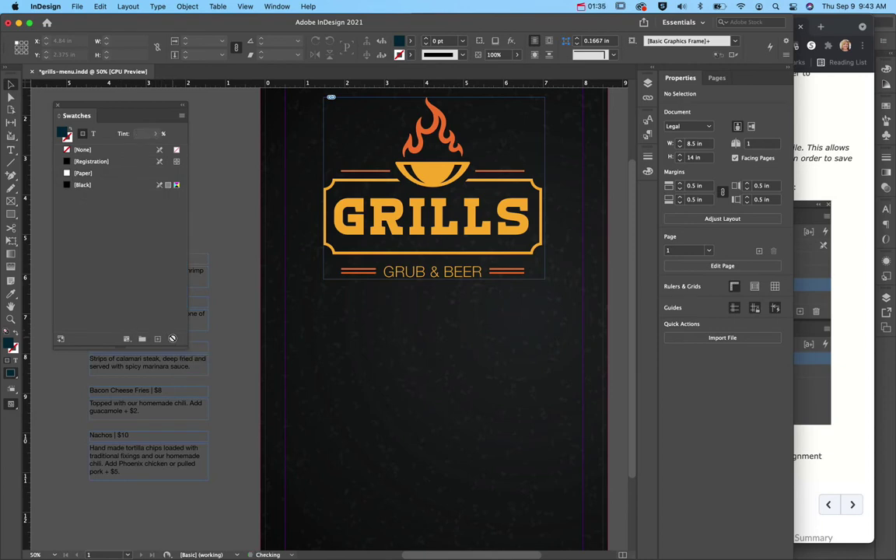
click(433, 187)
click(182, 116)
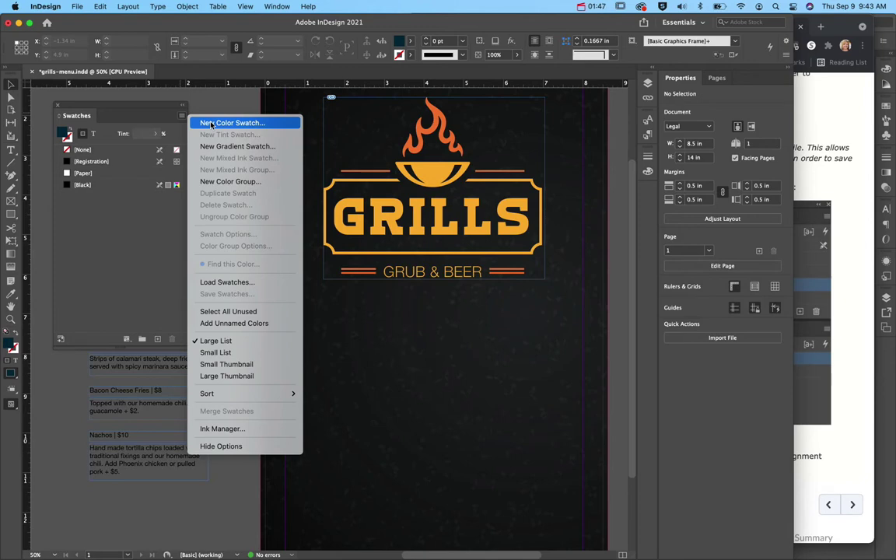
click(211, 123)
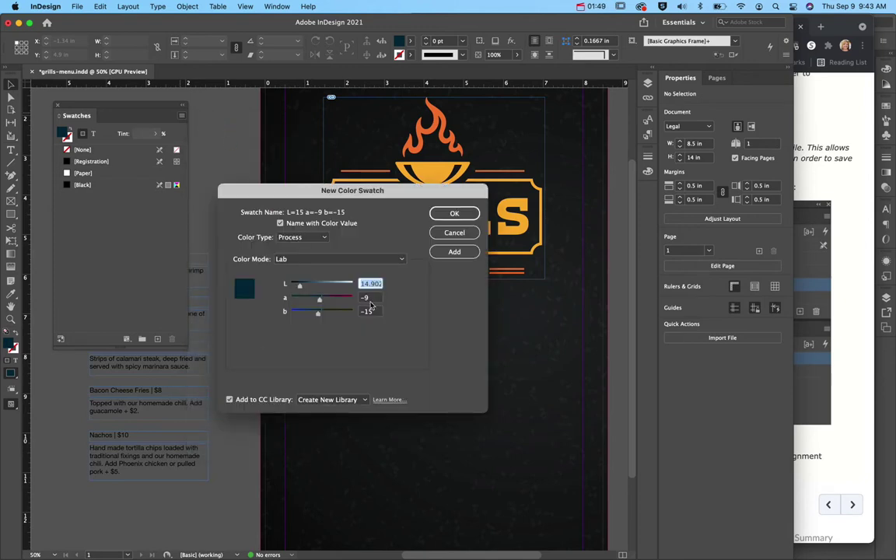
click(284, 260)
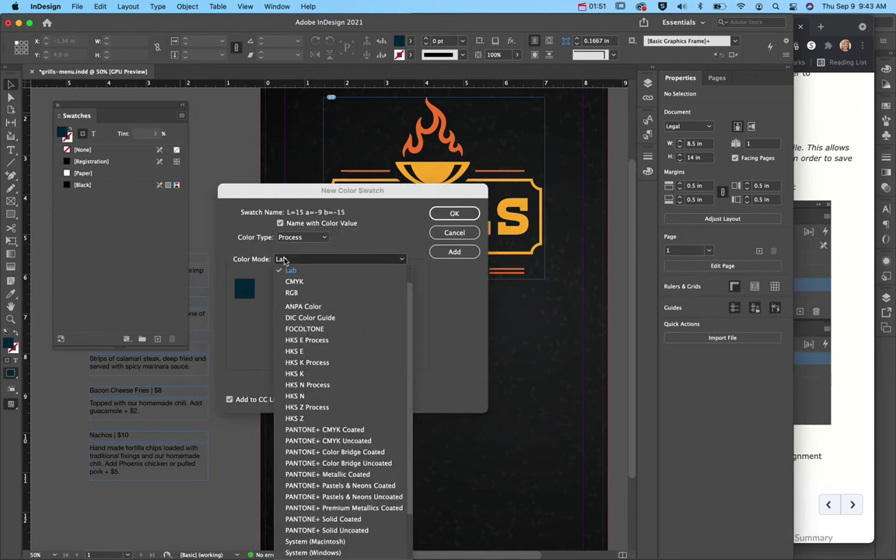
click(295, 282)
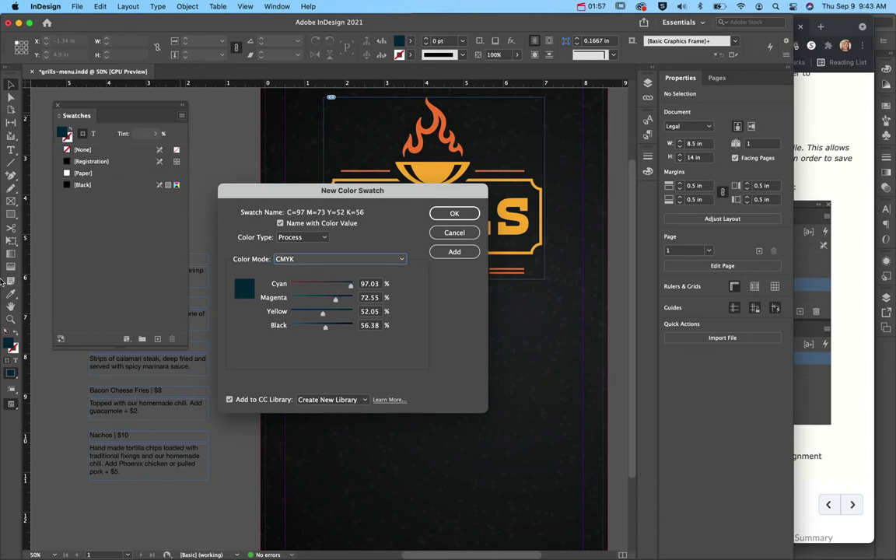
Switch to Illustrator to check the GRILLS logo's orange colour.
mouse_move(4, 285)
mouse_move(4, 258)
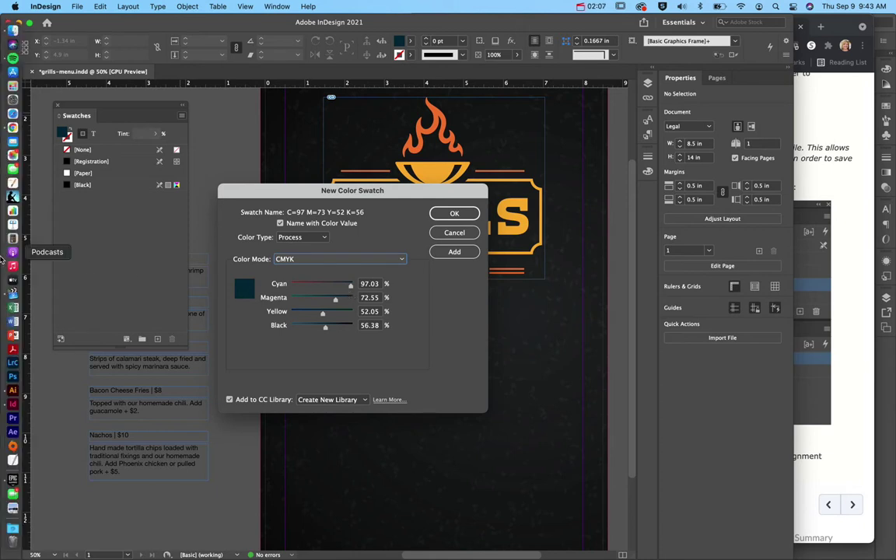
click(12, 391)
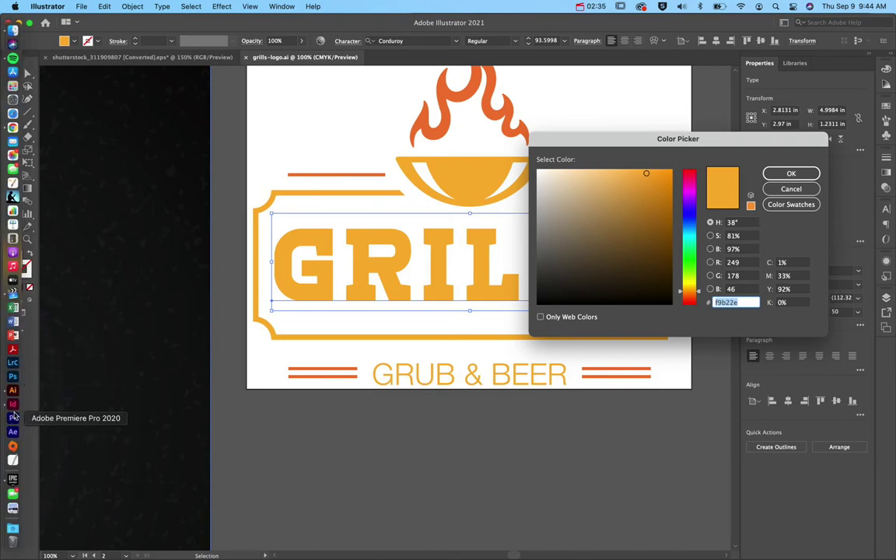
Go back to InDesign's New Color Swatch dialog after reading the orange values C1 M33 Y92 K0.
click(14, 406)
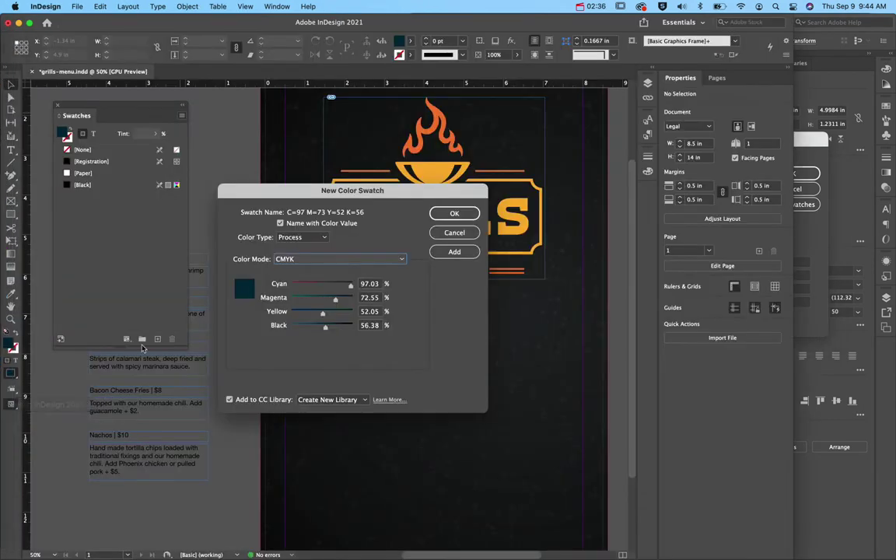
Add the orange swatch C=1 M=33 Y=92 K=0 and close the CC Libraries panel.
double_click(367, 285)
text(1)
key(Tab)
text(33)
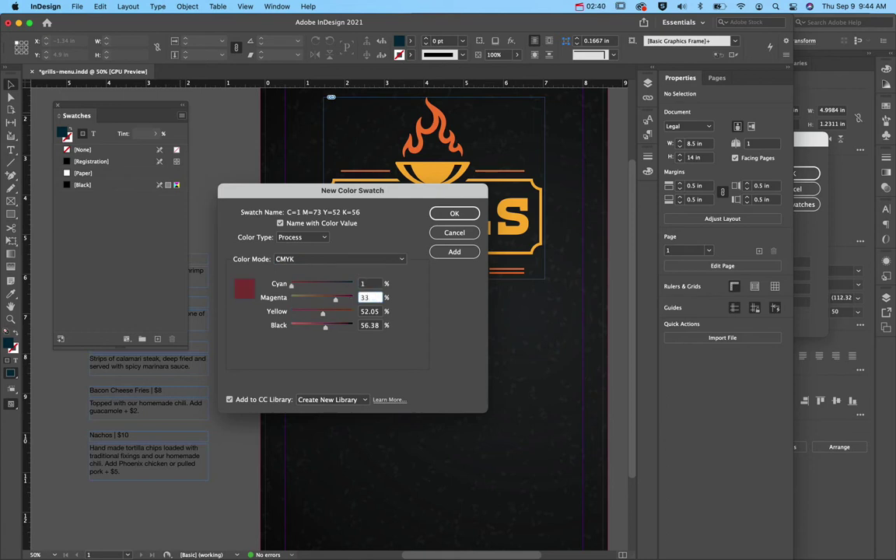
key(Tab)
text(92)
key(Tab)
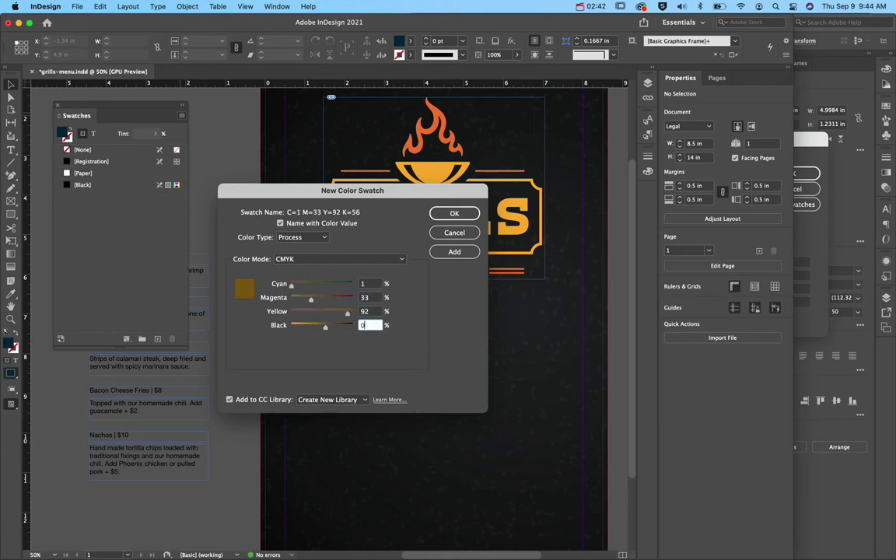
text(0)
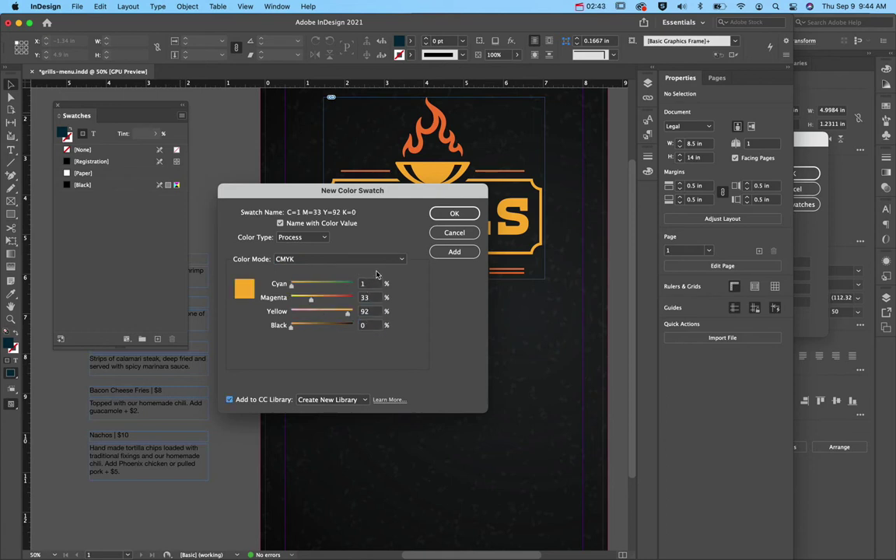
click(455, 213)
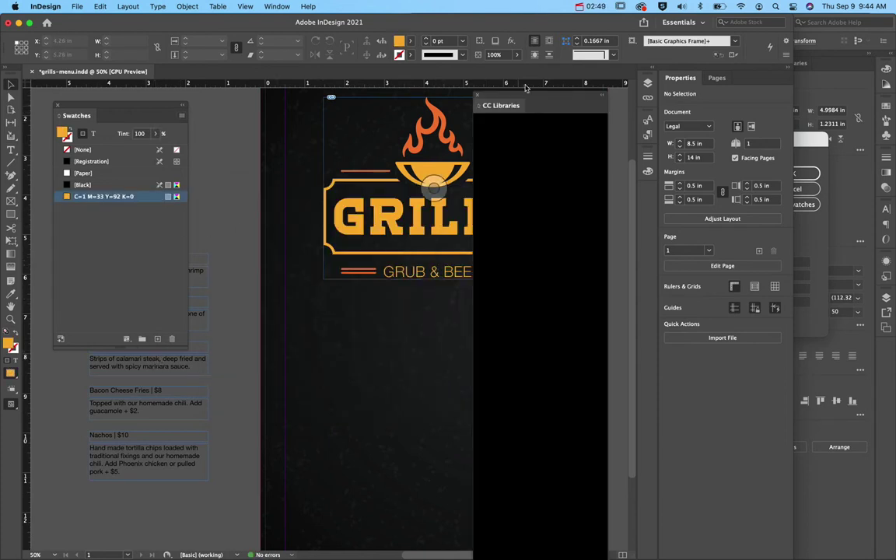
click(477, 98)
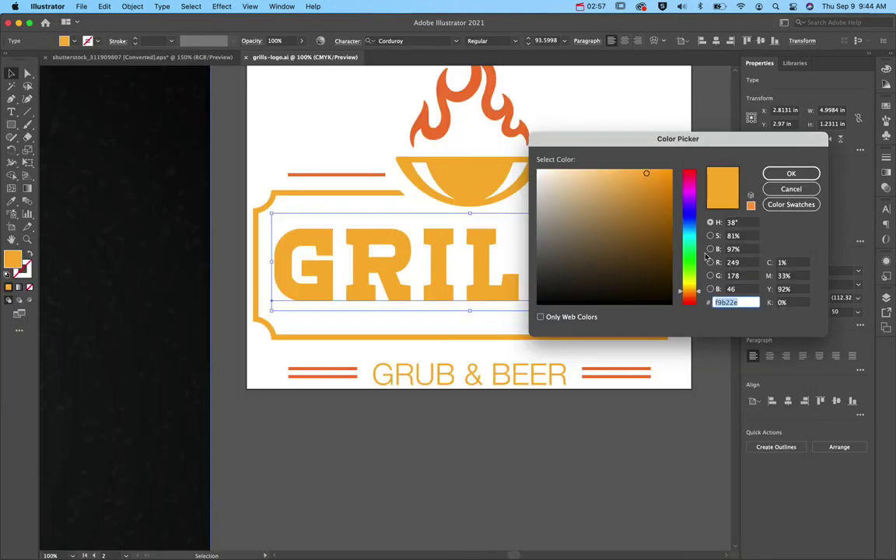
Read the GRUB & BEER line's fill colour (C2 M64 Y91 K0) in Illustrator, then return to InDesign.
click(791, 190)
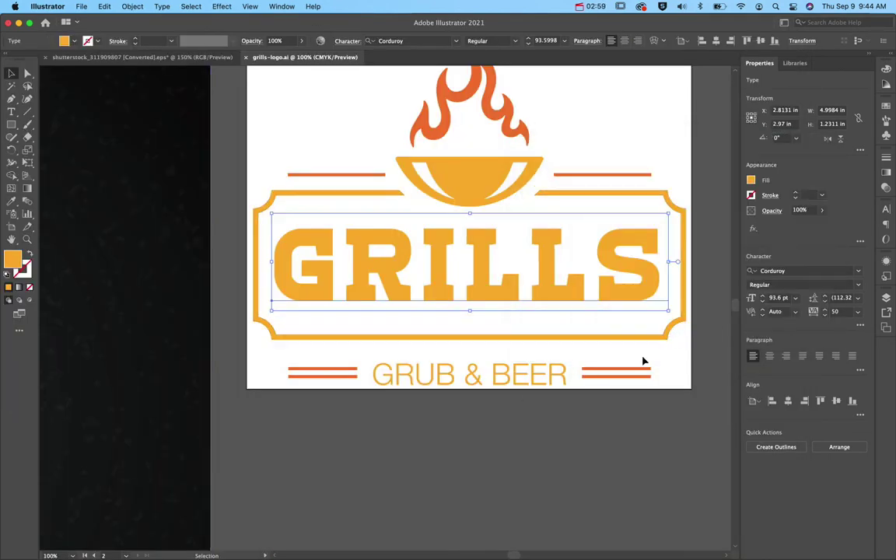
click(629, 372)
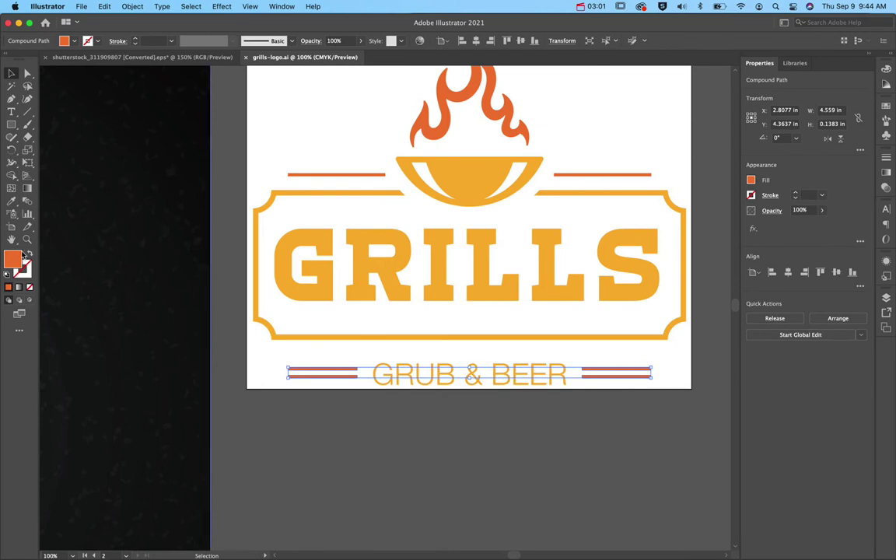
double_click(13, 259)
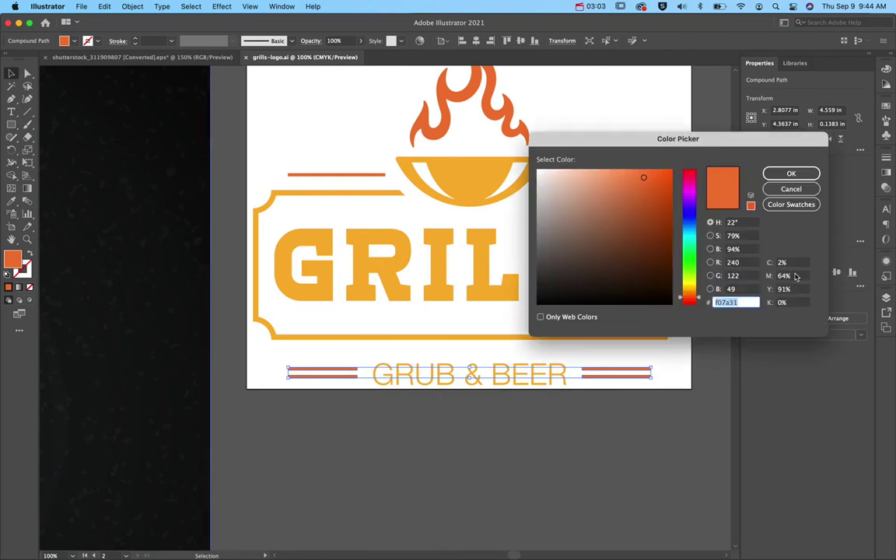
mouse_move(3, 233)
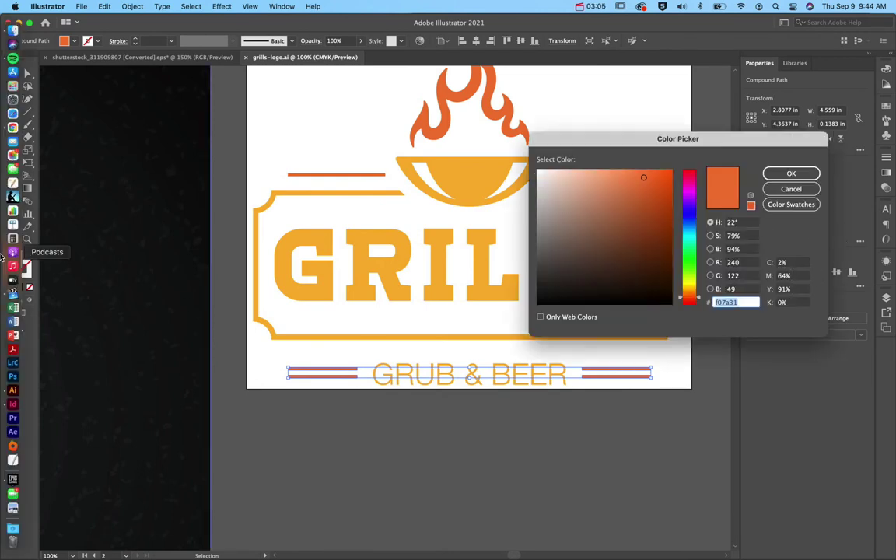
click(13, 403)
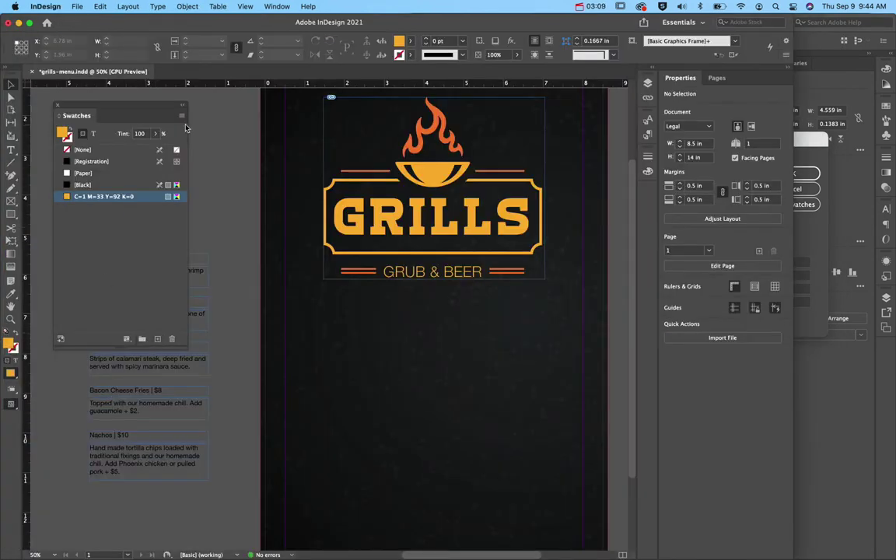
Create a deep orange CMYK swatch C=2 M=64 Y=91 K=0 and close the CC Libraries overlay.
click(181, 115)
click(199, 123)
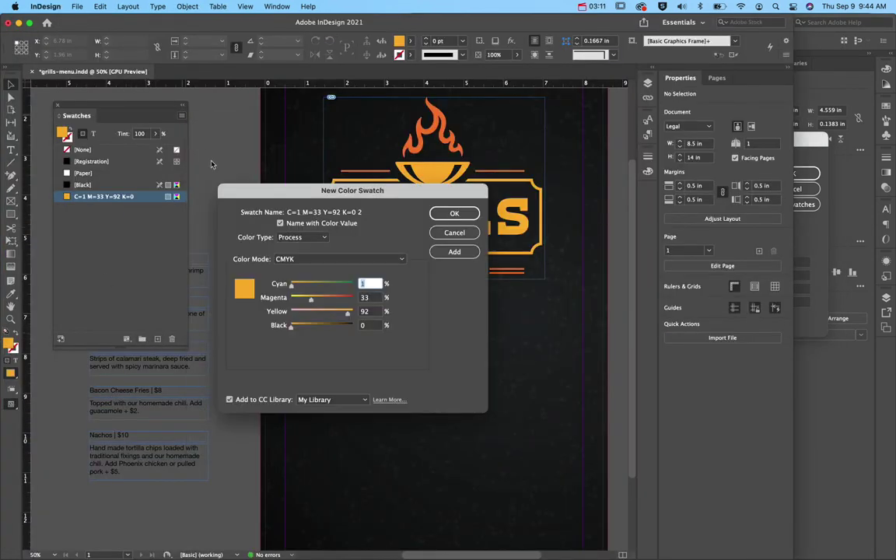
text(2)
key(Tab)
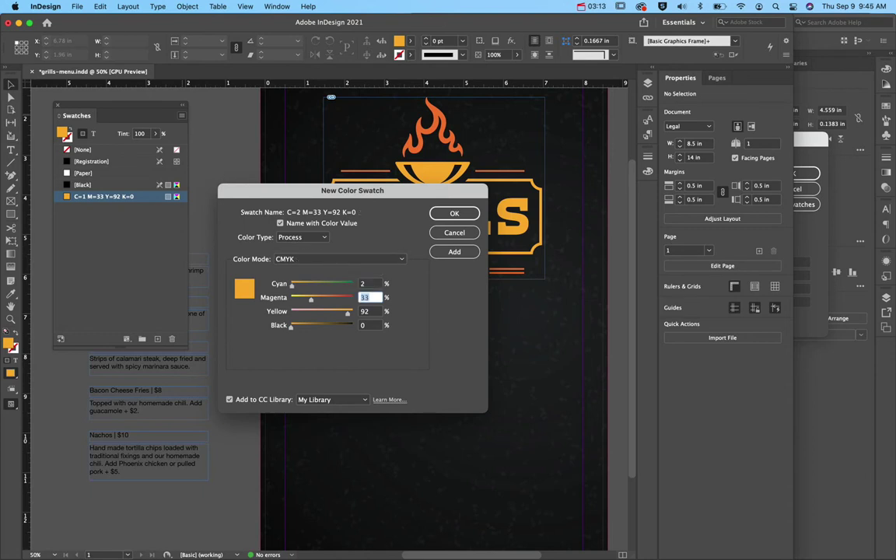
text(64)
key(Tab)
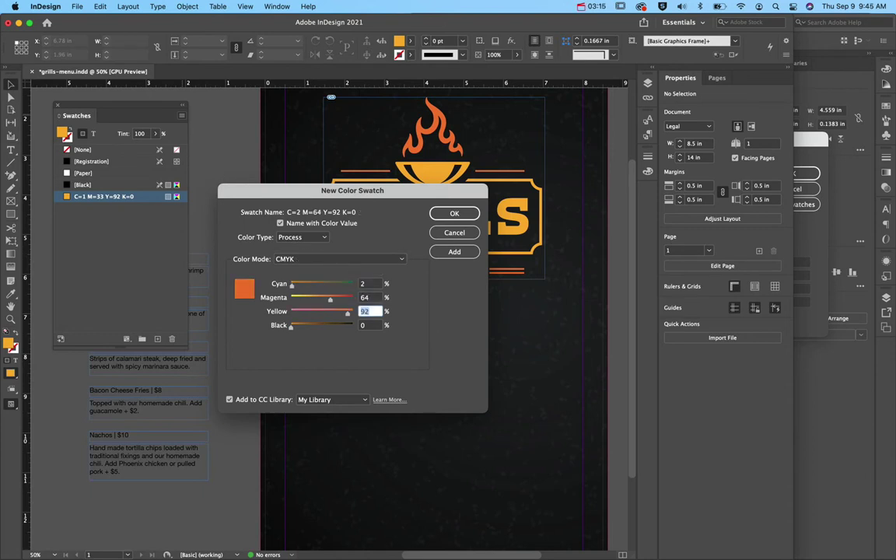
text(91)
key(Tab)
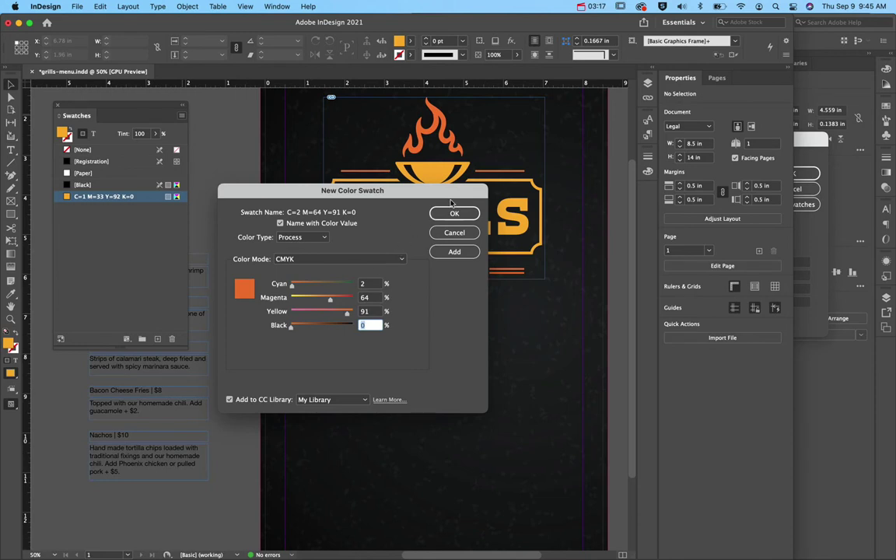
click(454, 214)
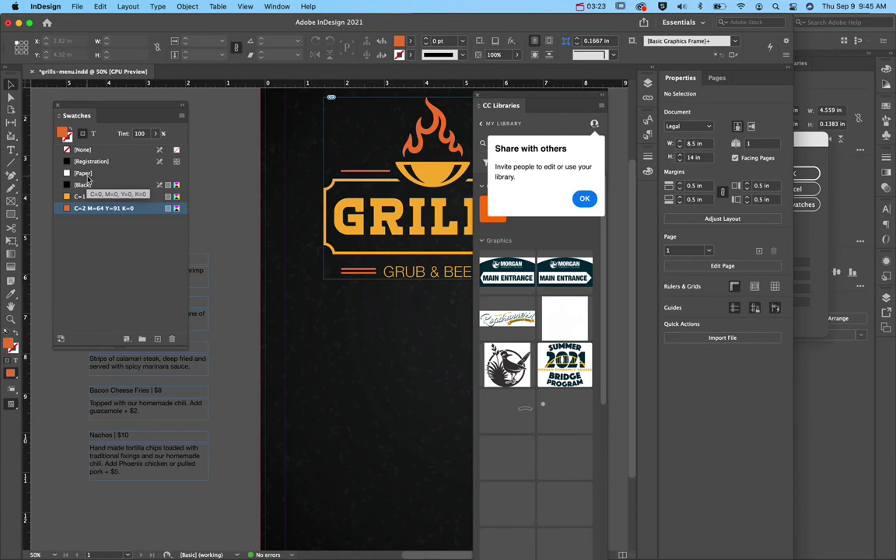
click(479, 98)
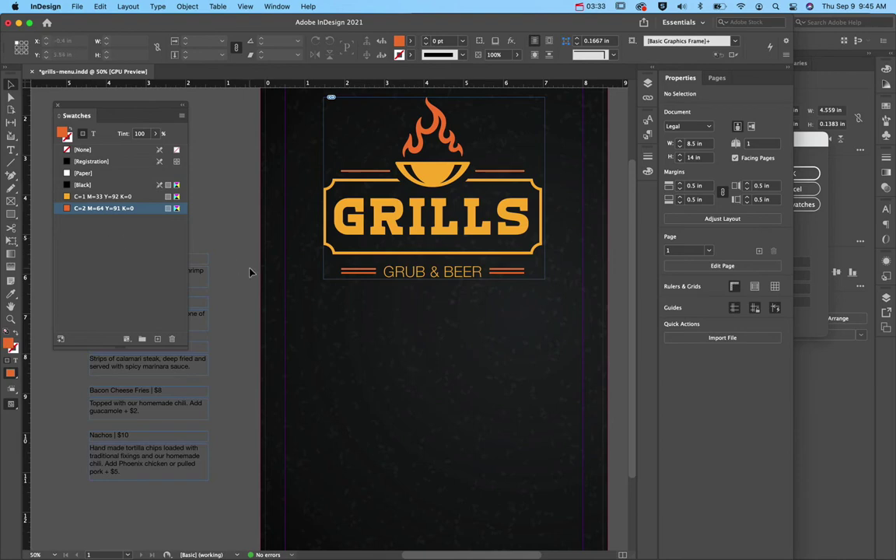
Move the Swatches panel to the lower right and zoom to 100% on the menu text frames.
drag(130, 104, 650, 287)
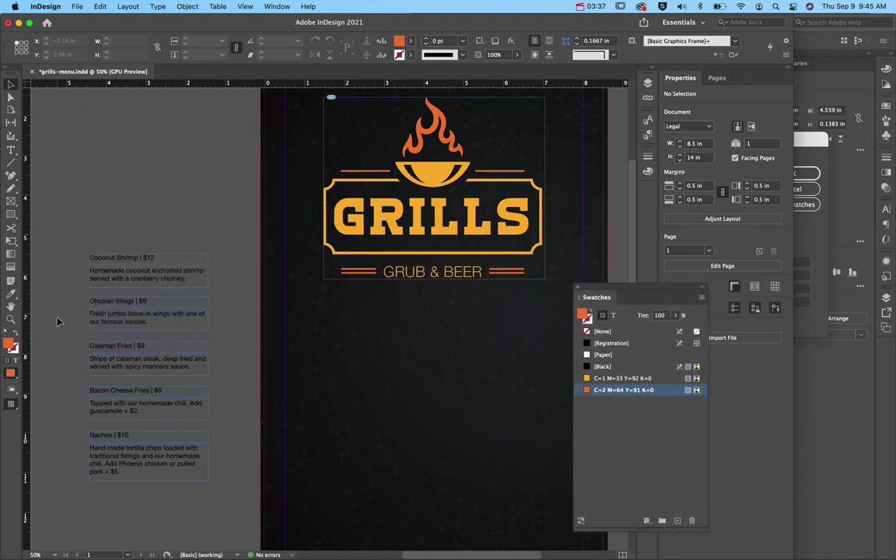
key(super+equal)
scroll(57, 321, left, 5)
scroll(56, 321, down, 3)
scroll(57, 321, left, 2)
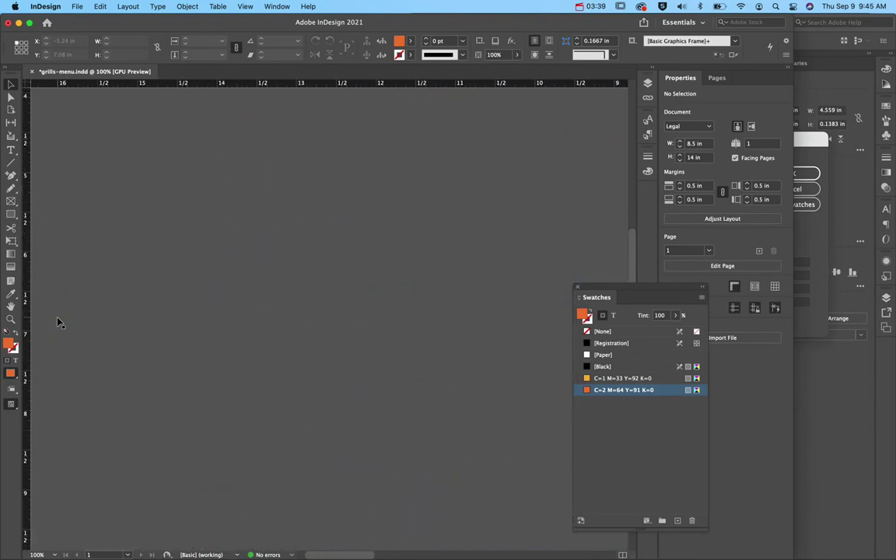
scroll(57, 321, down, 5)
scroll(57, 322, up, 5)
scroll(57, 322, up, 1)
scroll(56, 321, up, 3)
scroll(57, 321, right, 1)
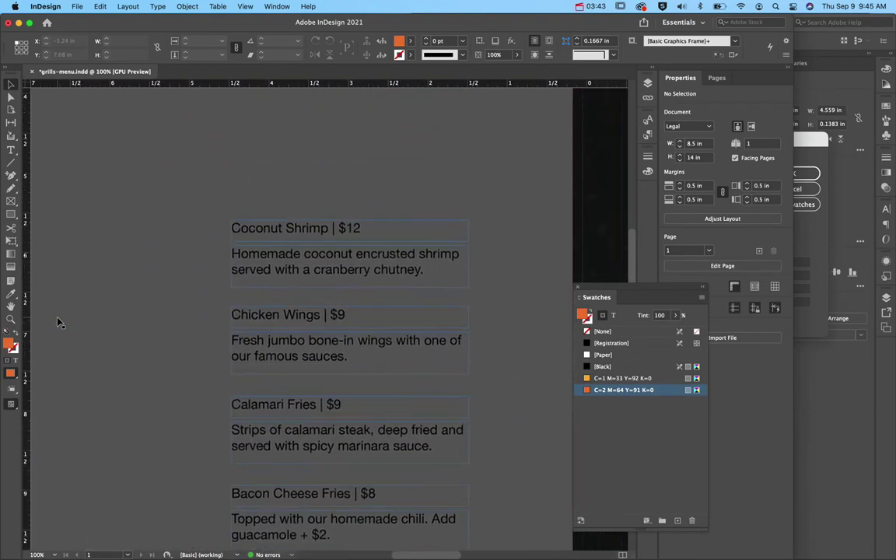
scroll(57, 321, down, 2)
scroll(57, 322, down, 1)
scroll(57, 322, right, 1)
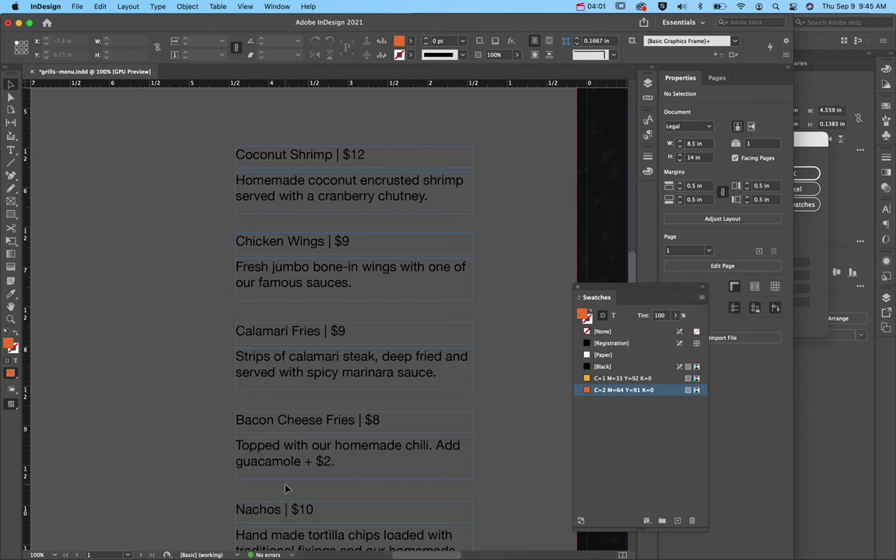
Check the Coconut Shrimp and Chicken Wings frames, zoom out to 75%, and deselect.
click(280, 199)
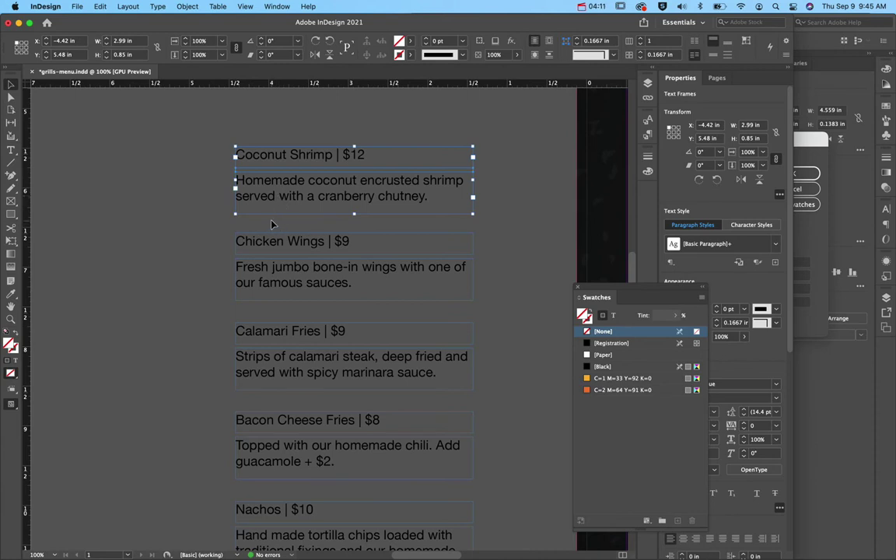
click(292, 287)
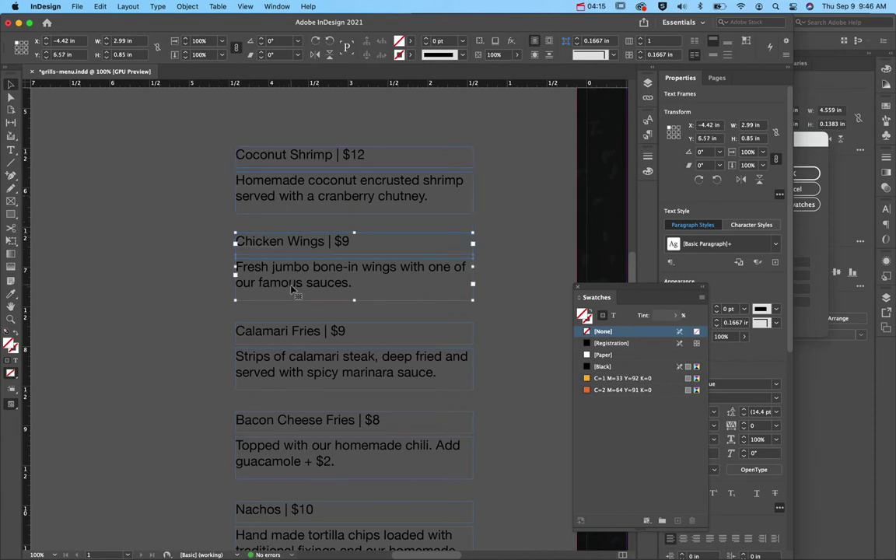
key(super+minus)
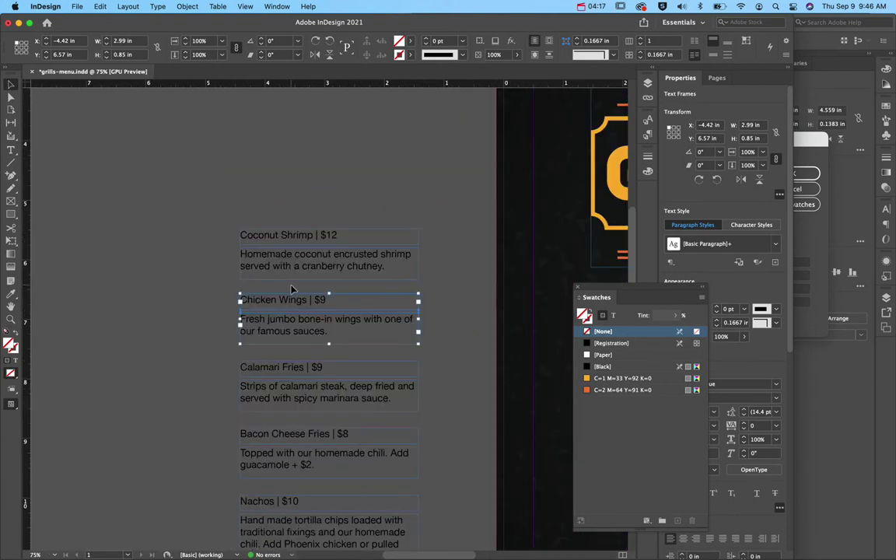
scroll(293, 290, down, 5)
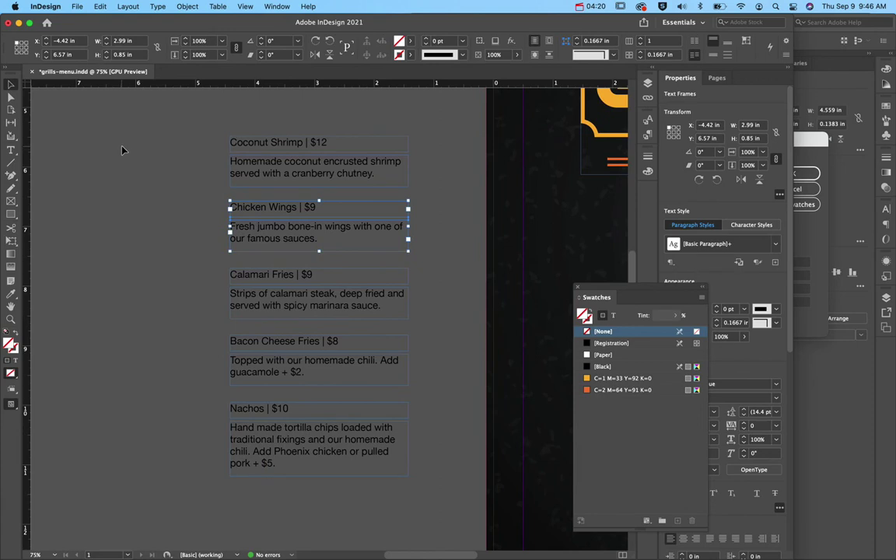
click(125, 148)
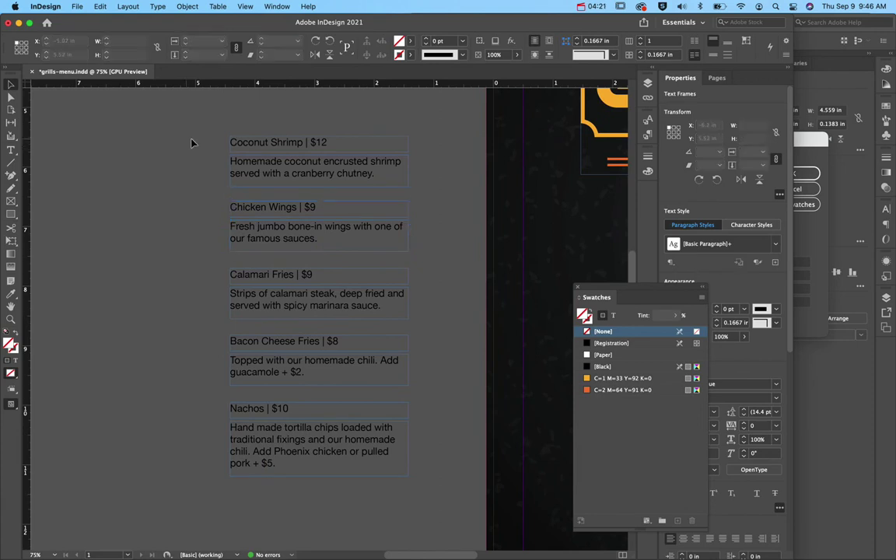
Select all menu text frames and apply the white [Paper] swatch to their text.
drag(171, 125, 309, 401)
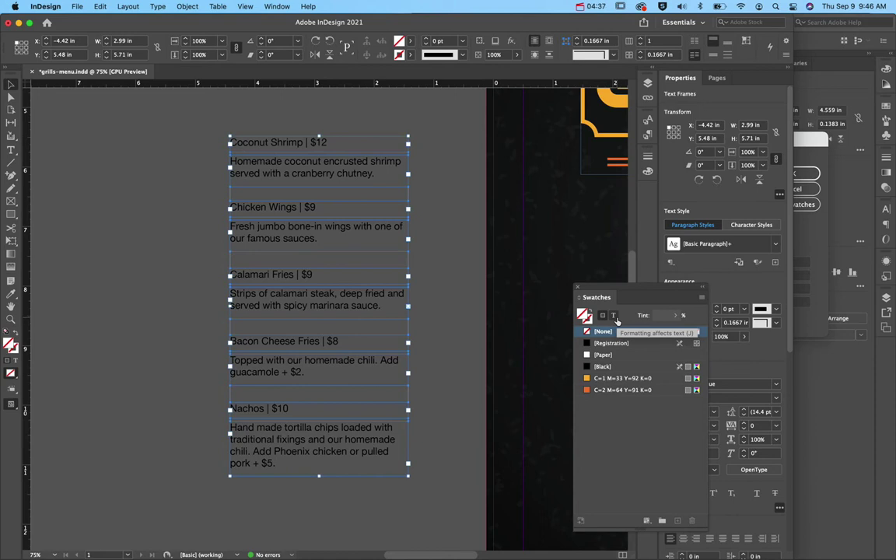
click(602, 355)
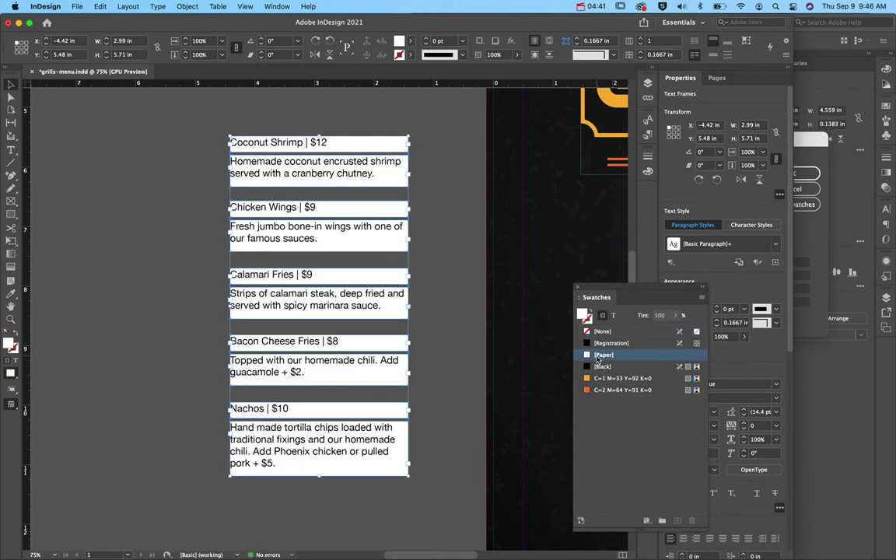
key(super+z)
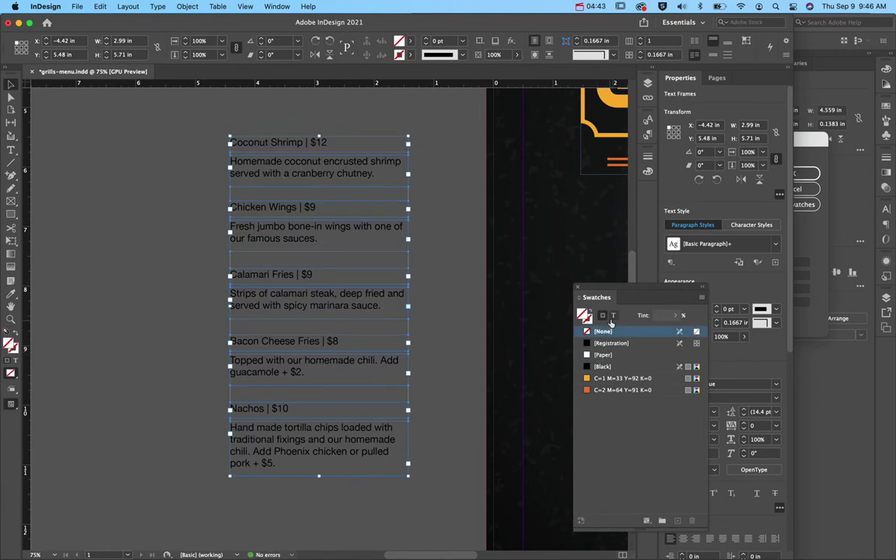
click(613, 315)
click(603, 355)
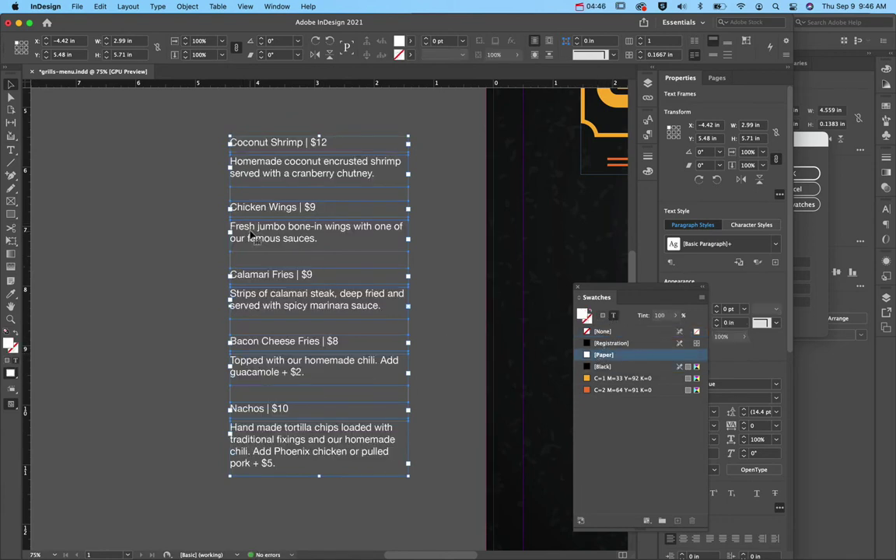
Drag the menu text frames onto the dark page below GRUB & BEER.
drag(251, 233, 561, 310)
scroll(561, 310, right, 10)
scroll(561, 309, down, 4)
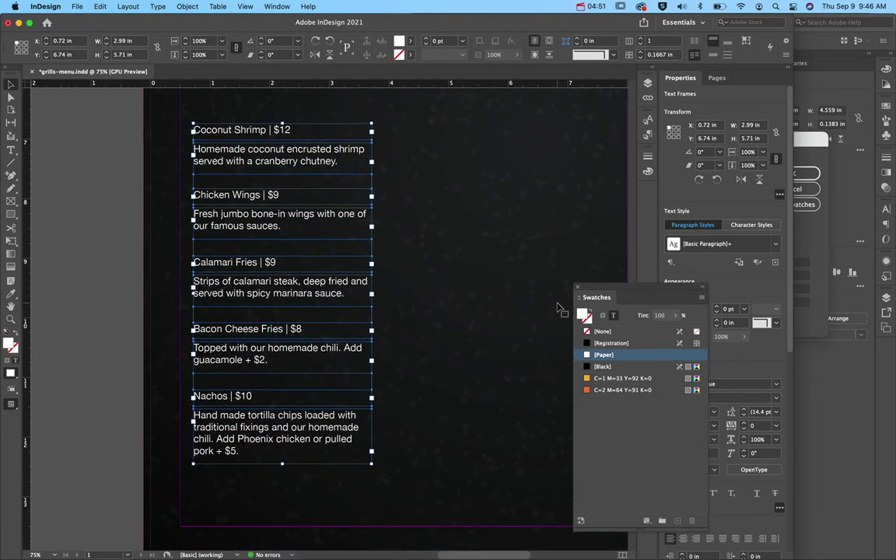
scroll(561, 310, up, 2)
scroll(561, 310, right, 2)
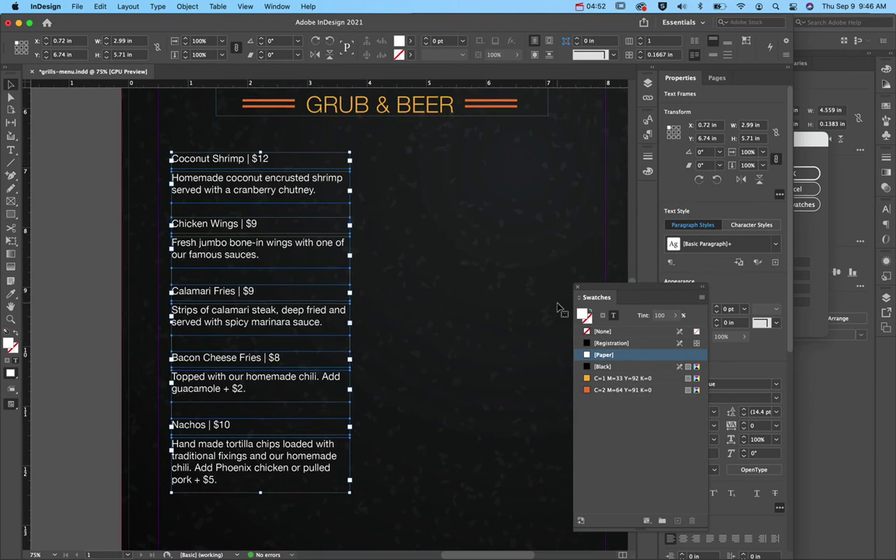
click(336, 288)
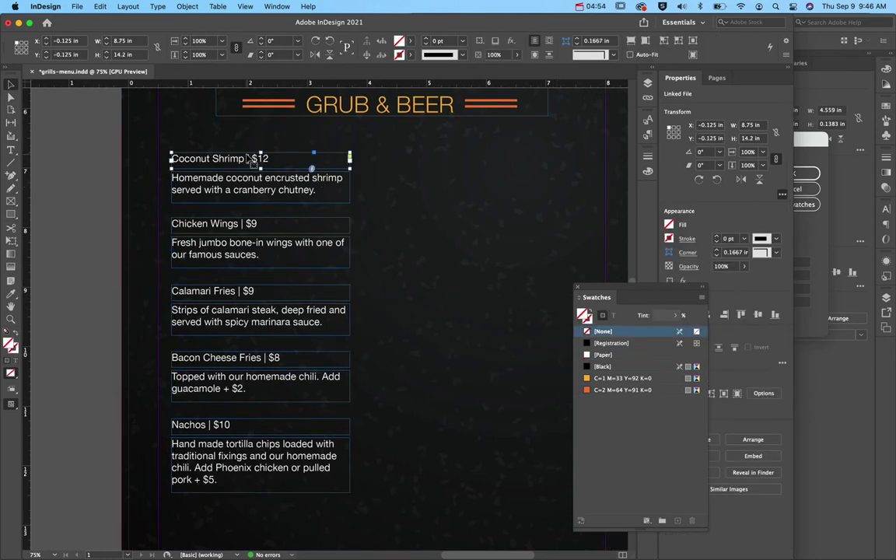
Select the Coconut Shrimp title frame and view all five appetizers through Nachos $10.
click(249, 158)
double_click(240, 158)
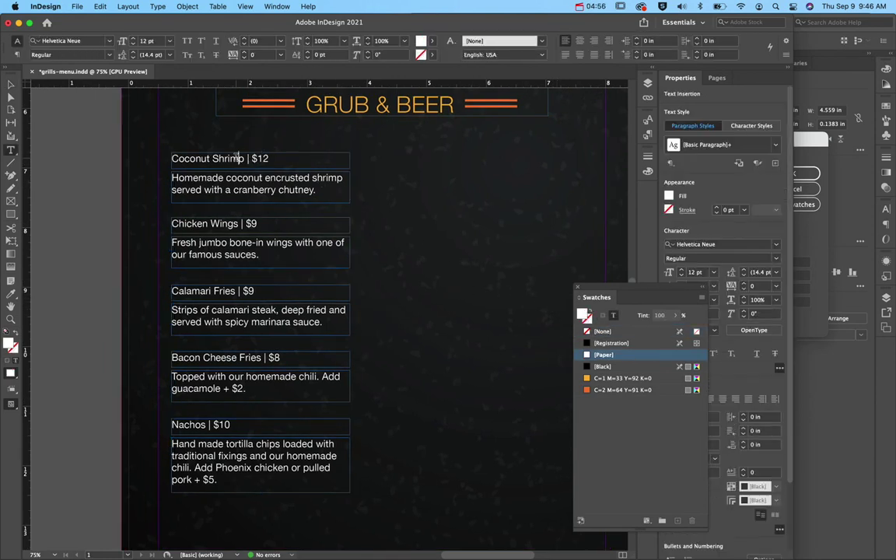
click(11, 84)
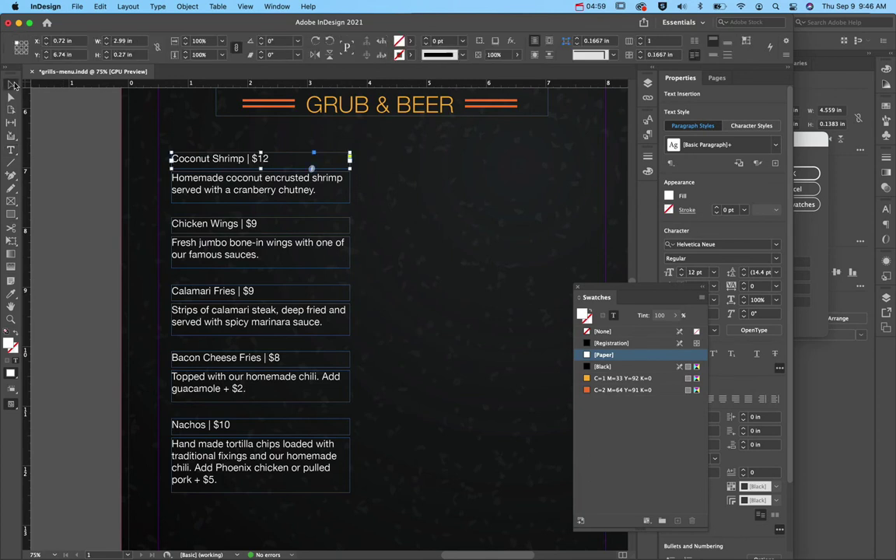
click(39, 118)
click(175, 159)
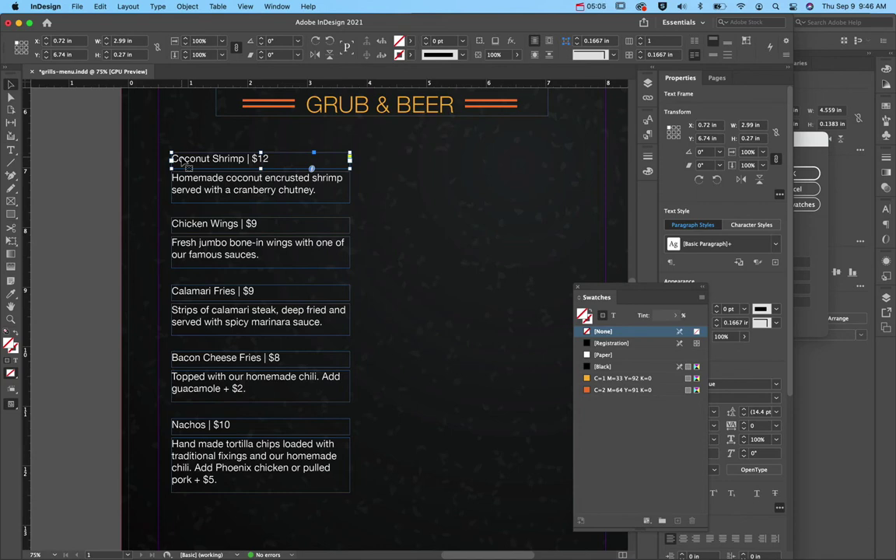
scroll(181, 159, up, 10)
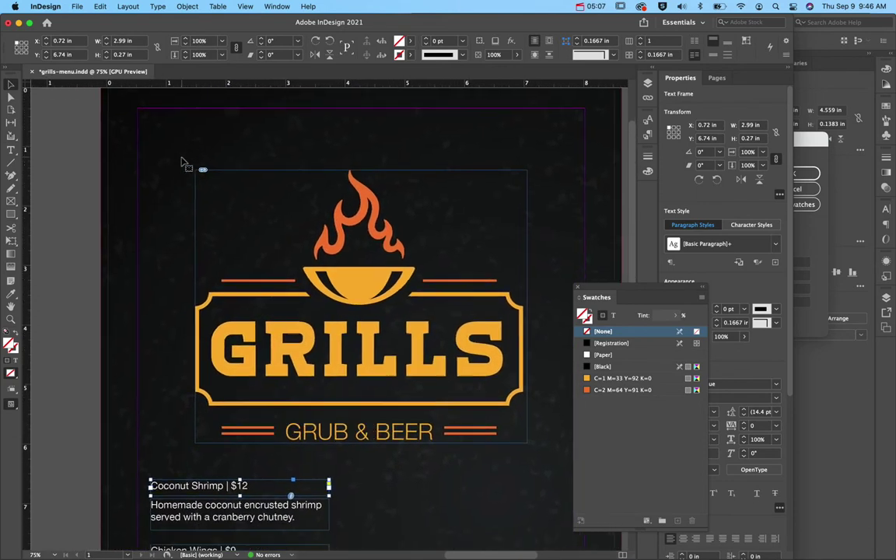
scroll(184, 163, down, 2)
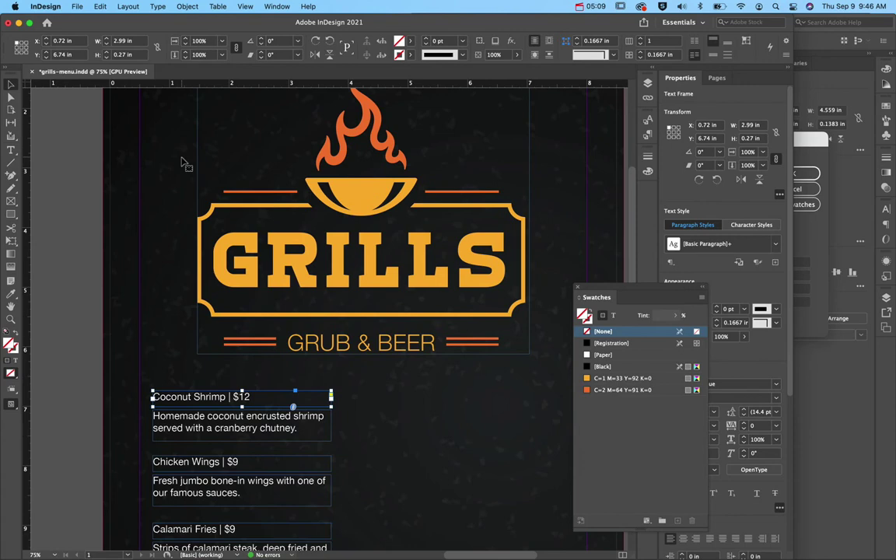
click(362, 221)
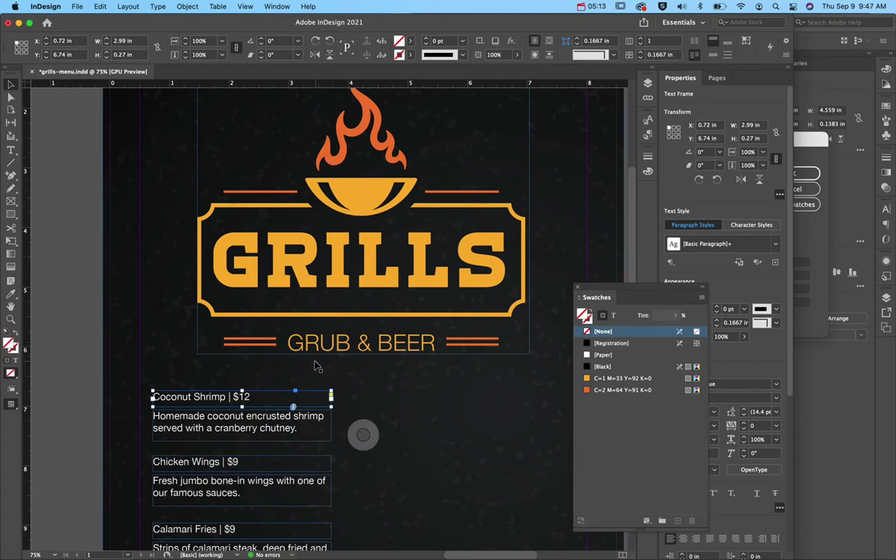
scroll(333, 366, down, 5)
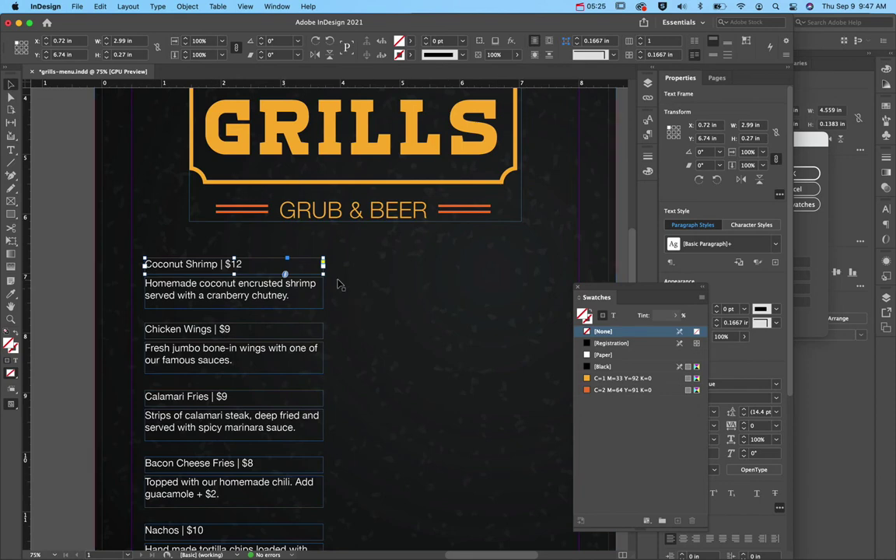
scroll(460, 296, down, 5)
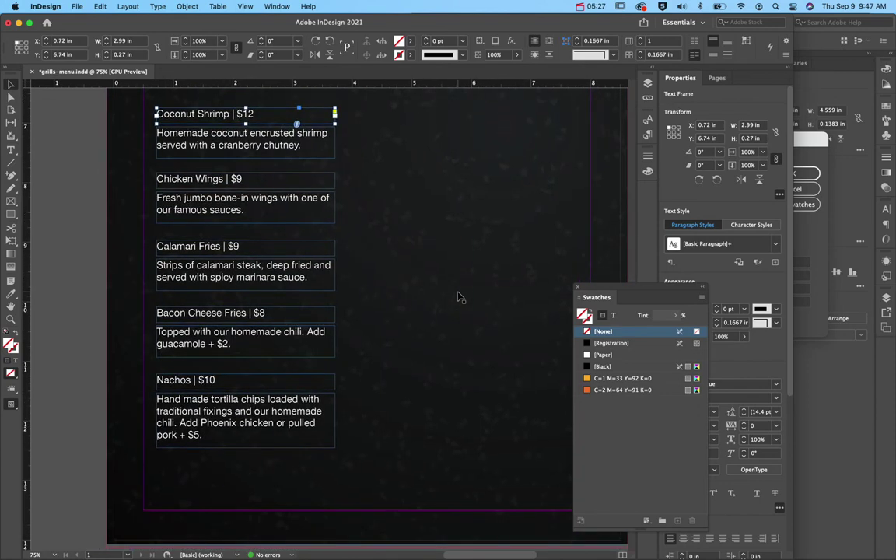
scroll(460, 297, up, 1)
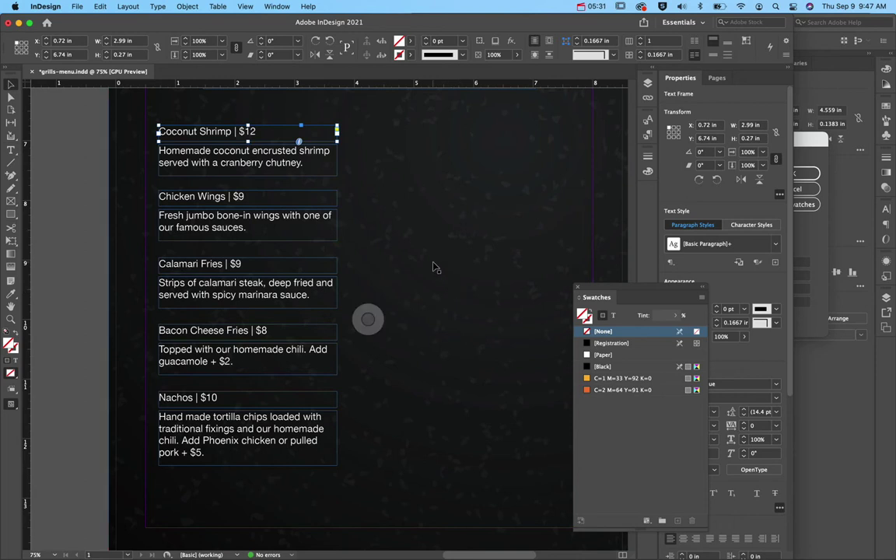
scroll(436, 266, up, 1)
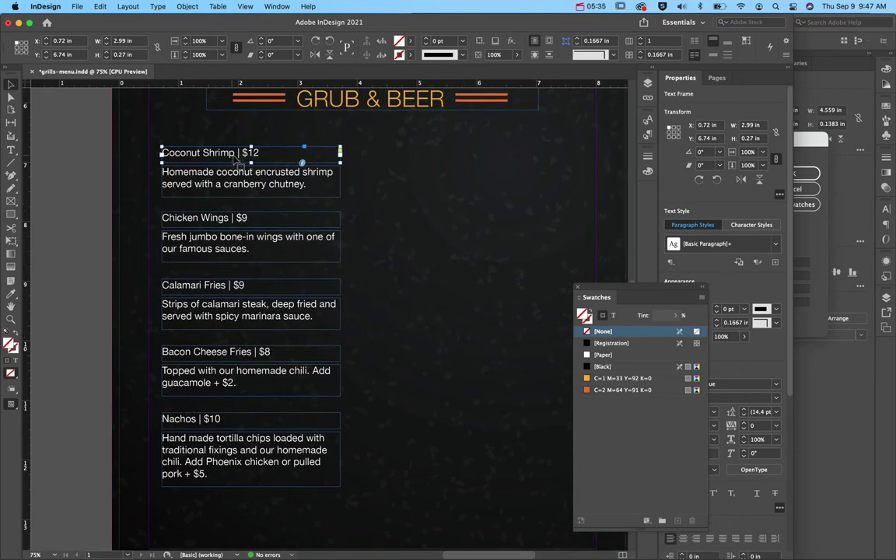
Change the Coconut Shrimp title's font to Corduroy.
drag(625, 293, 494, 292)
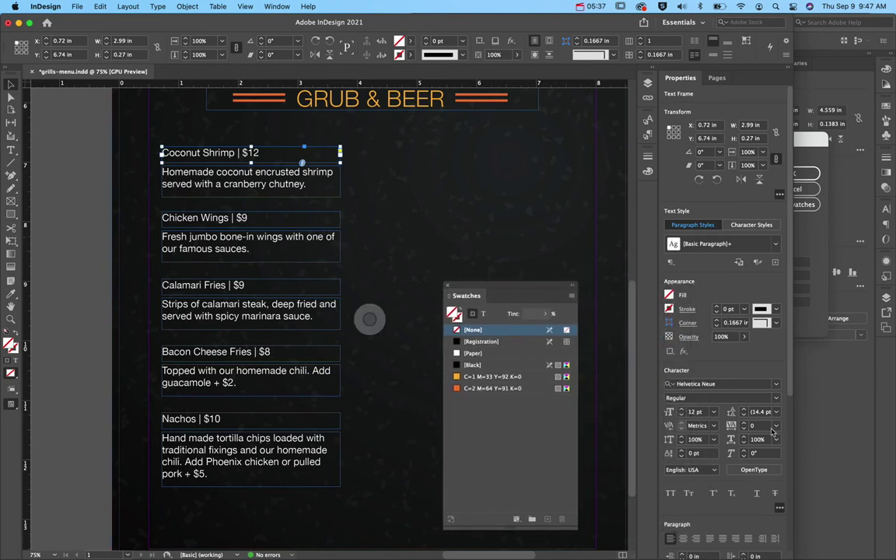
click(756, 387)
click(751, 384)
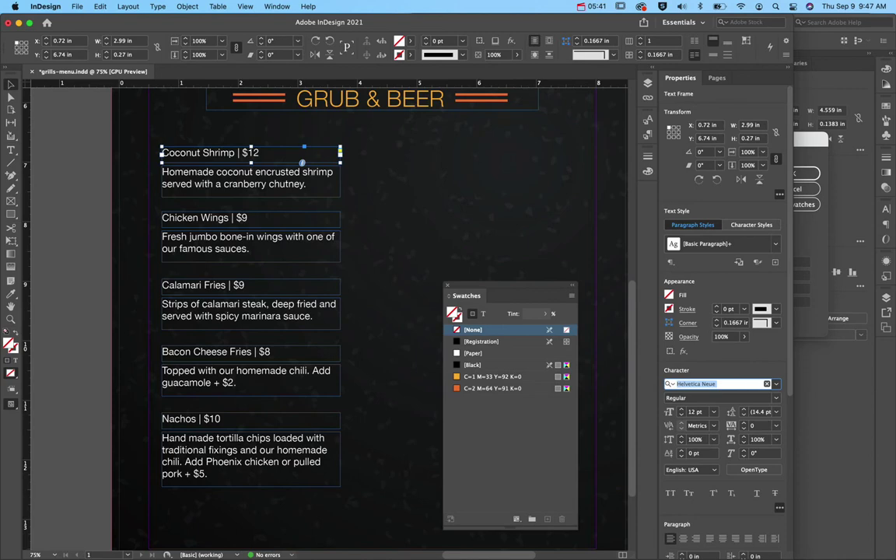
text(c)
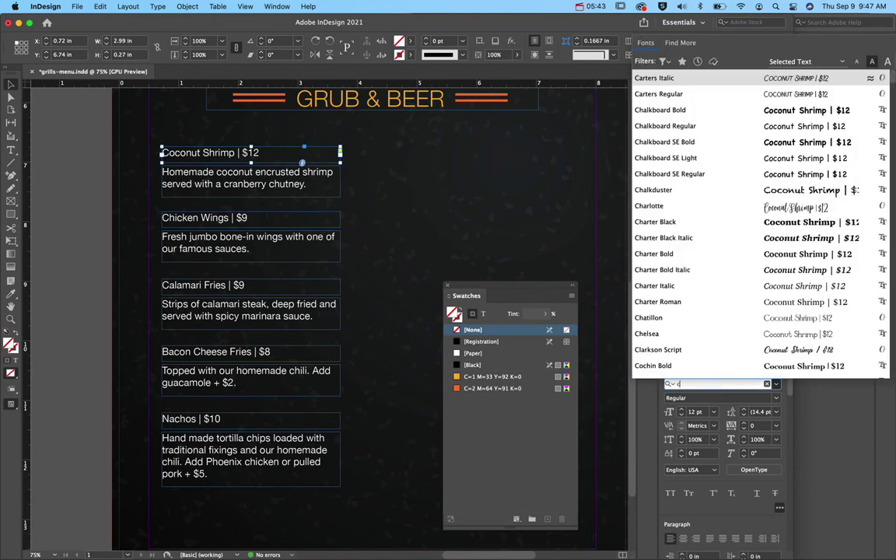
text(u)
key(BackSpace)
text(o)
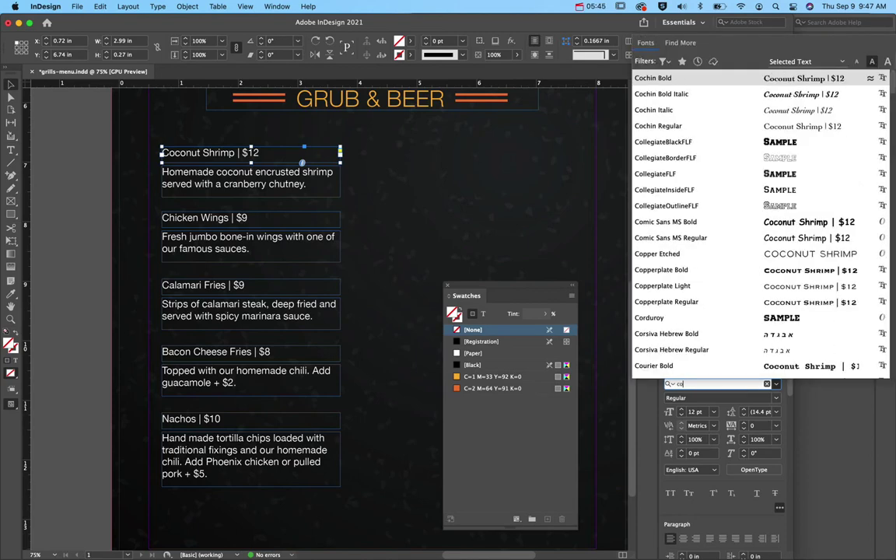
text(r)
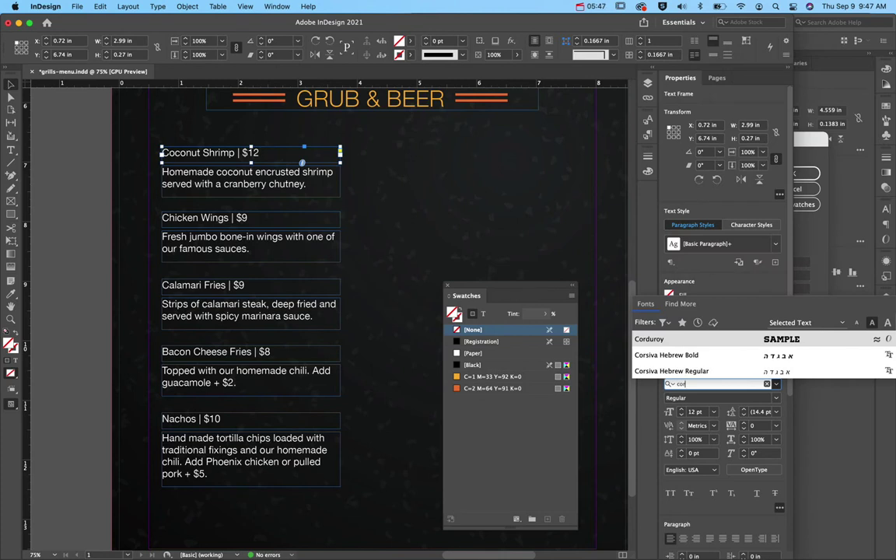
click(638, 340)
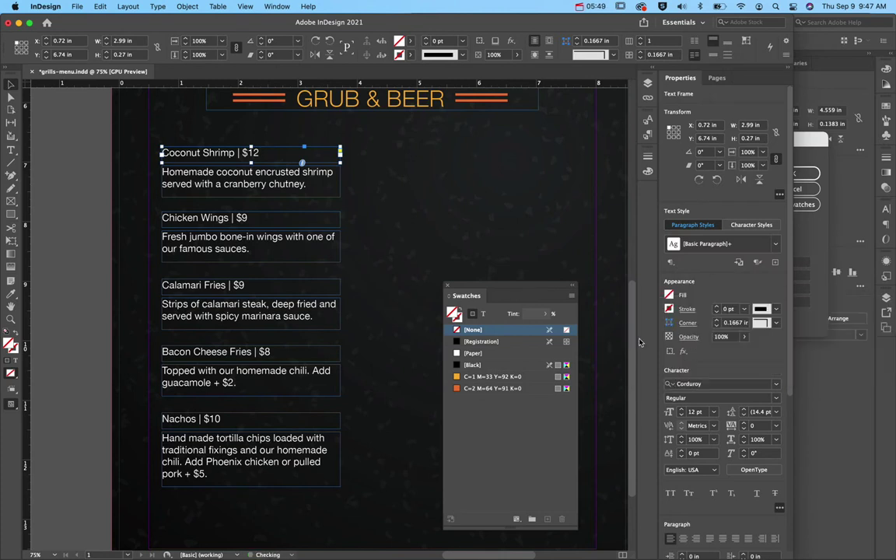
Colour the title text C=2 M=64 Y=91 K=0 orange, not the frame, and enlarge it to 16 pt.
click(484, 388)
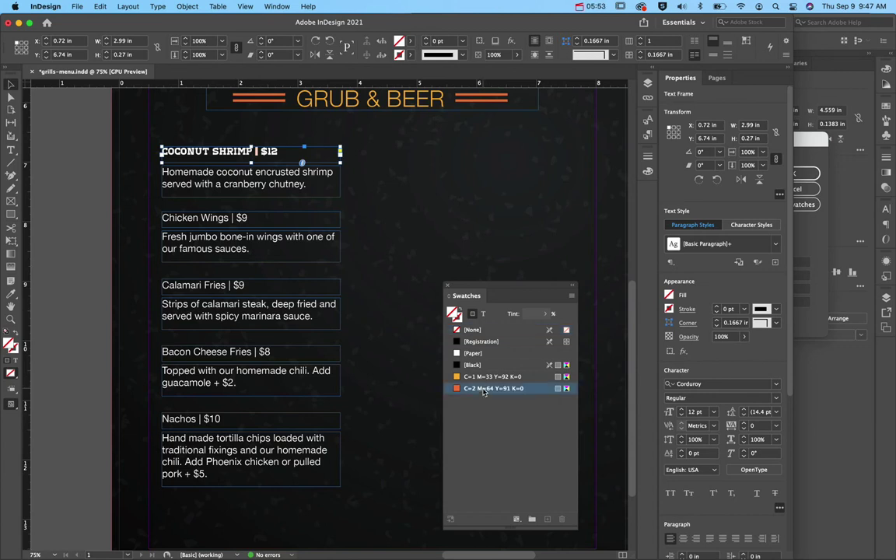
click(472, 329)
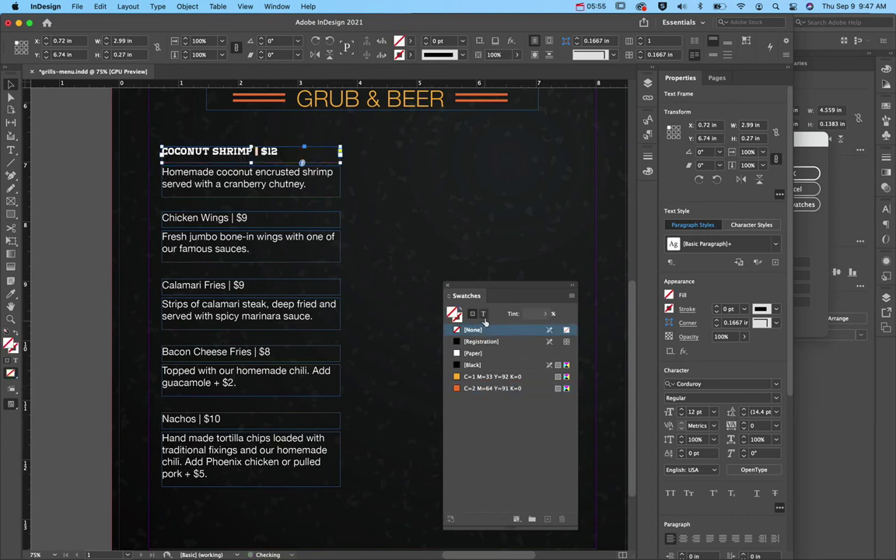
click(483, 314)
click(485, 388)
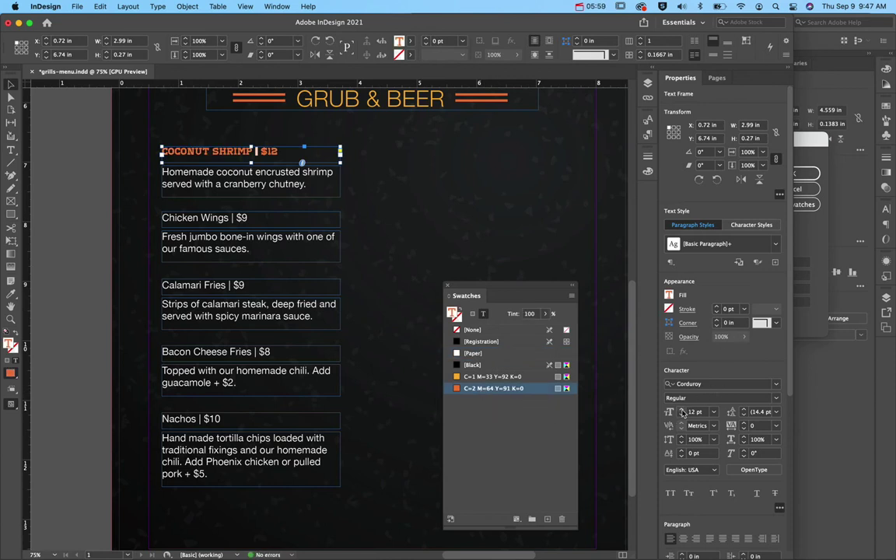
click(682, 410)
click(683, 411)
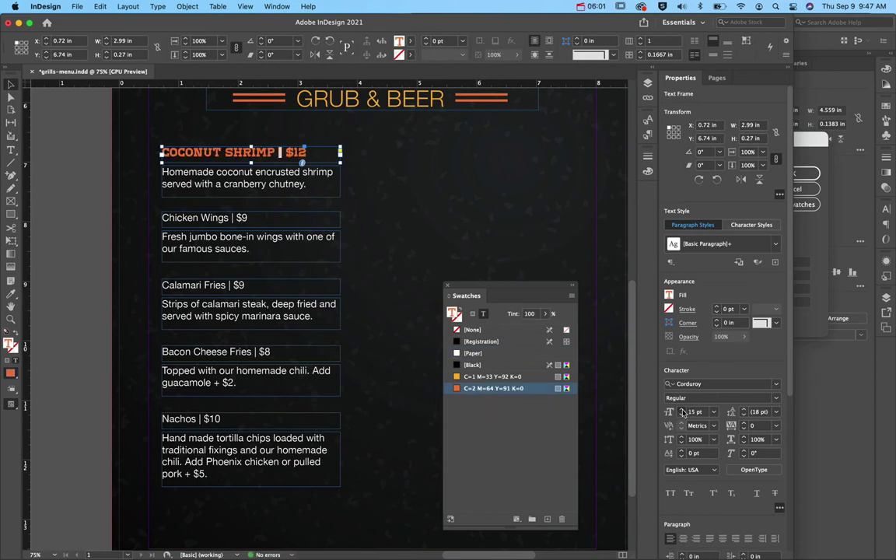
click(683, 411)
click(369, 318)
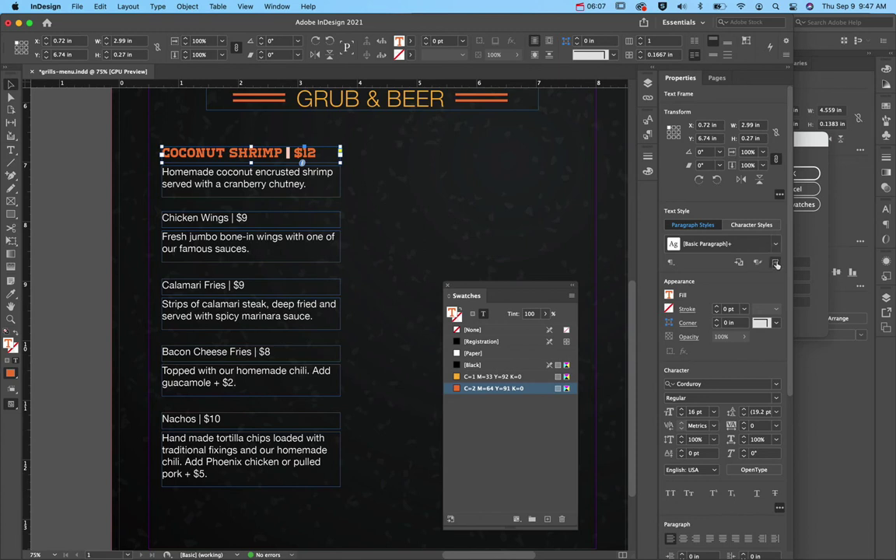
Save the title's 16 pt orange Corduroy formatting as the paragraph style 'Menu Item Title'.
click(777, 264)
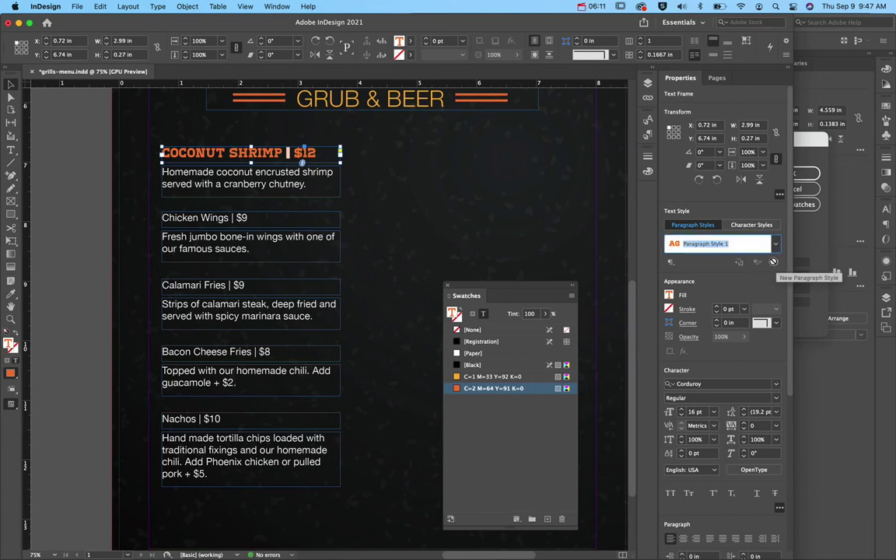
text(Menu)
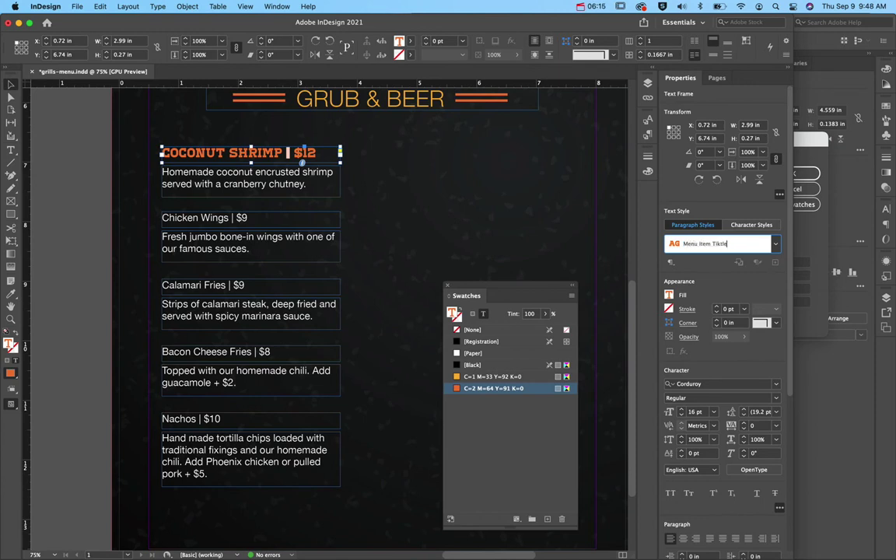
text( Item Title)
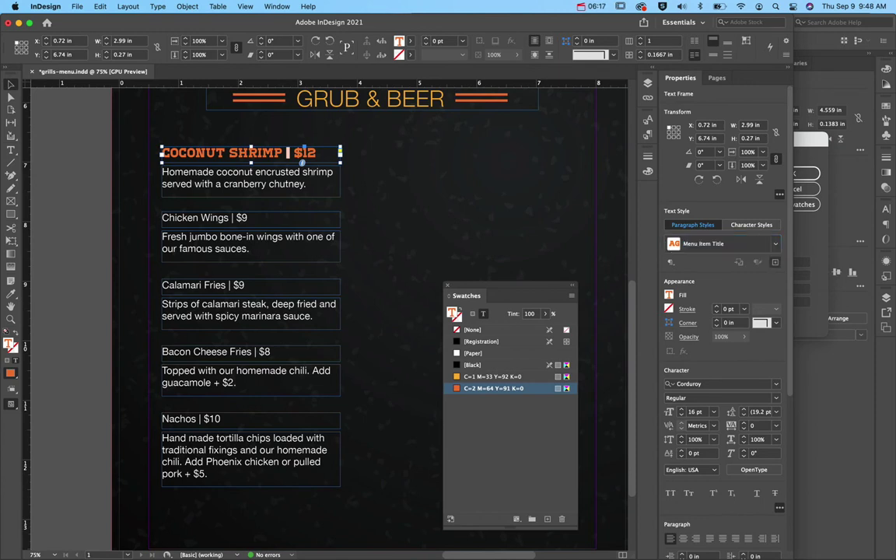
key(Return)
click(224, 221)
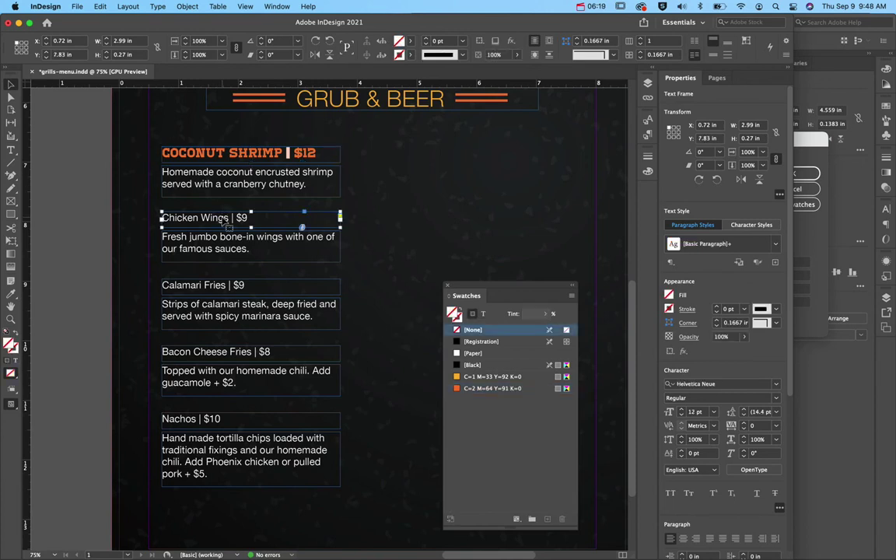
Apply Menu Item Title to the Chicken Wings, Calamari Fries, Bacon Cheese Fries and Nachos titles.
shift+click(206, 285)
shift+click(214, 352)
shift+click(201, 419)
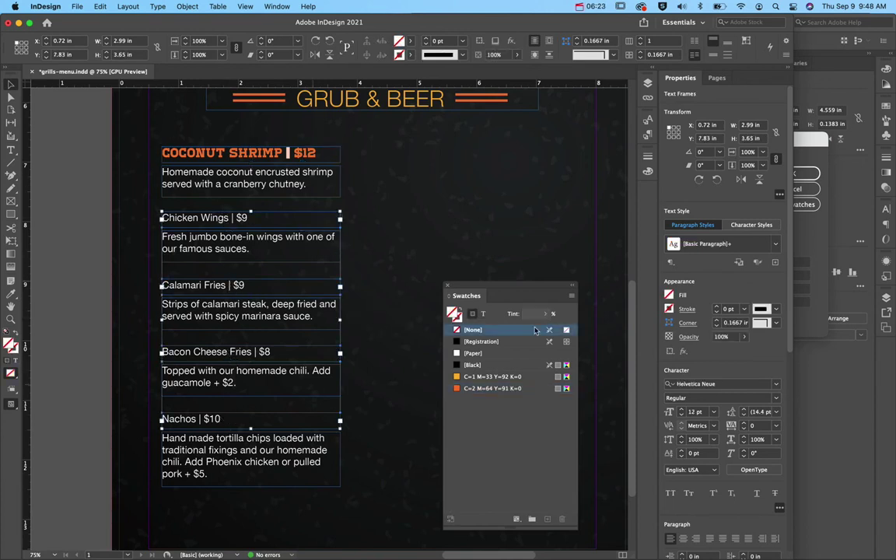
click(775, 247)
click(704, 277)
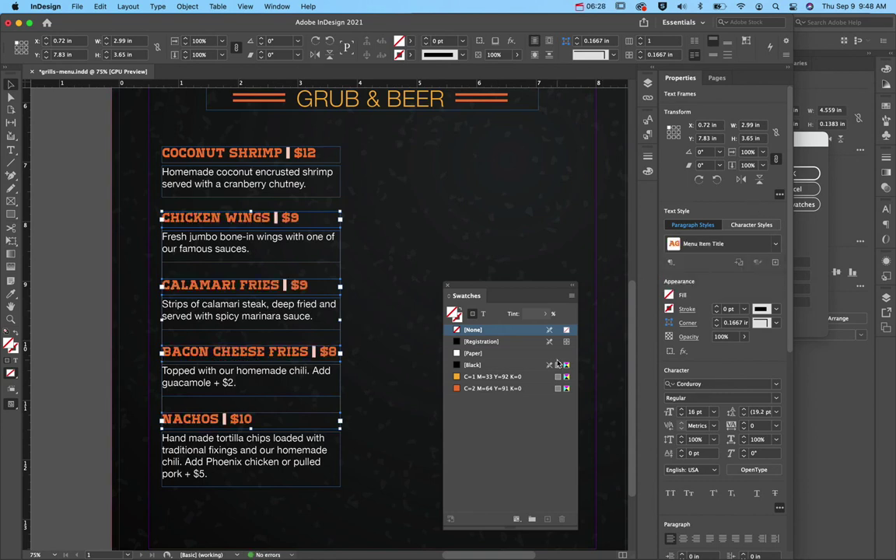
click(370, 319)
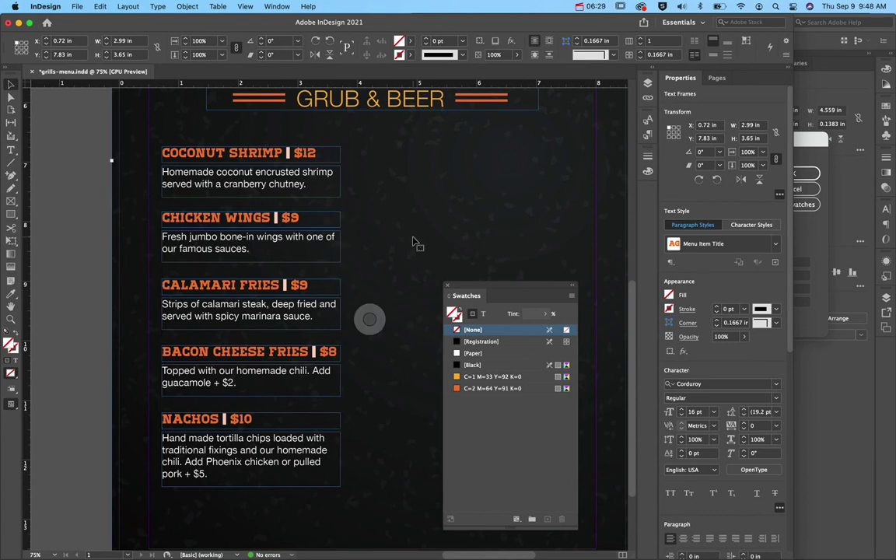
click(294, 153)
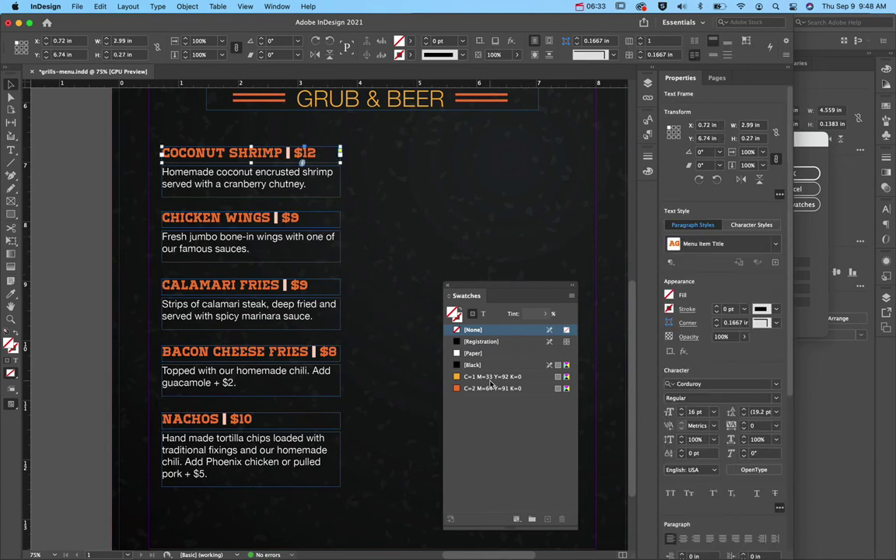
Colour the Coconut Shrimp title gold-orange and redefine Menu Item Title to match.
click(483, 313)
click(483, 377)
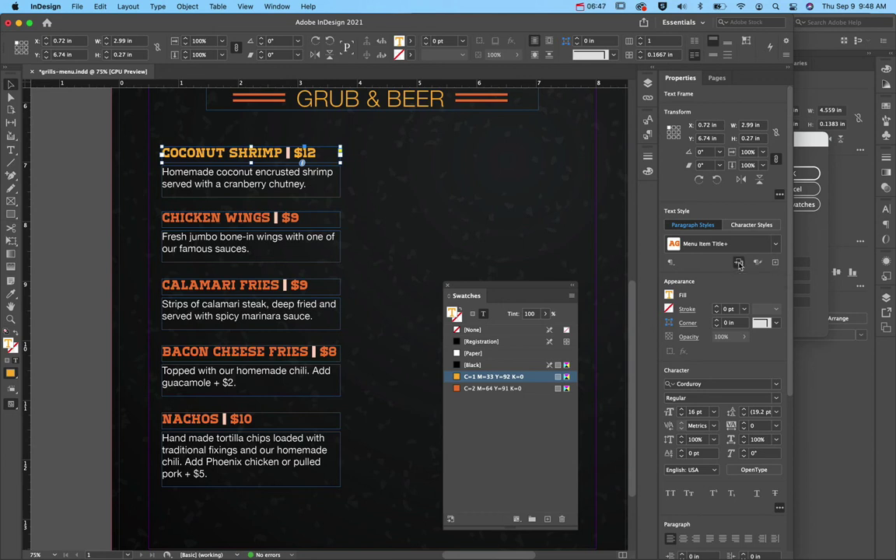
click(739, 264)
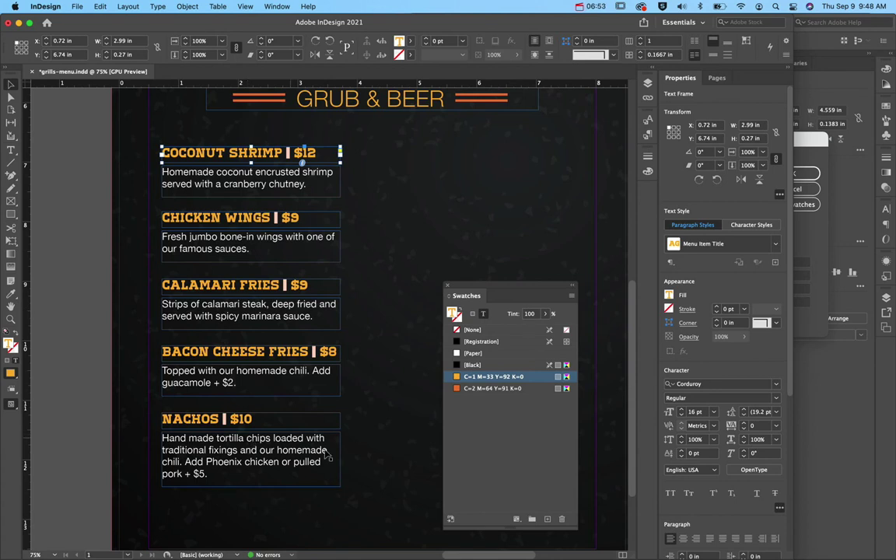
Shrink the title to 14 pt and update the Menu Item Title style accordingly.
click(683, 418)
click(683, 418)
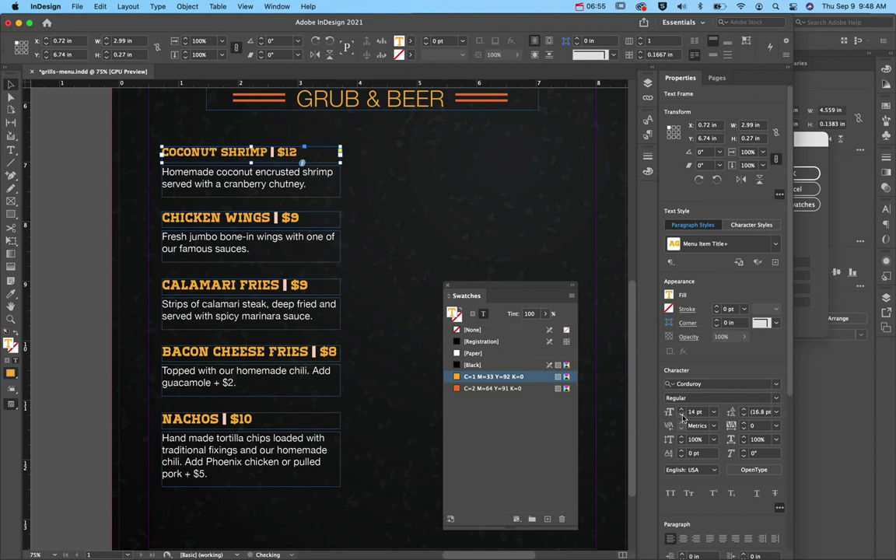
click(739, 263)
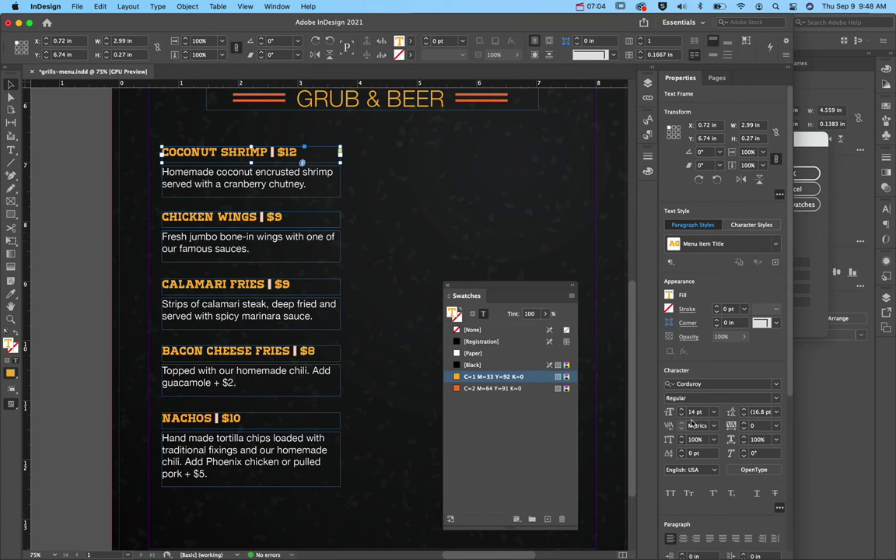
Bring the title back up to 16 pt and recolour it darker orange.
click(681, 409)
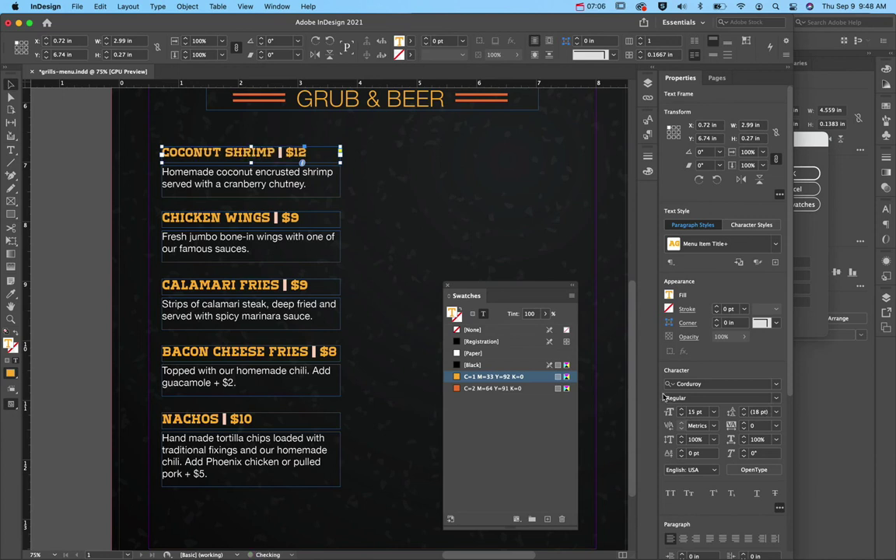
key(super+shift+period)
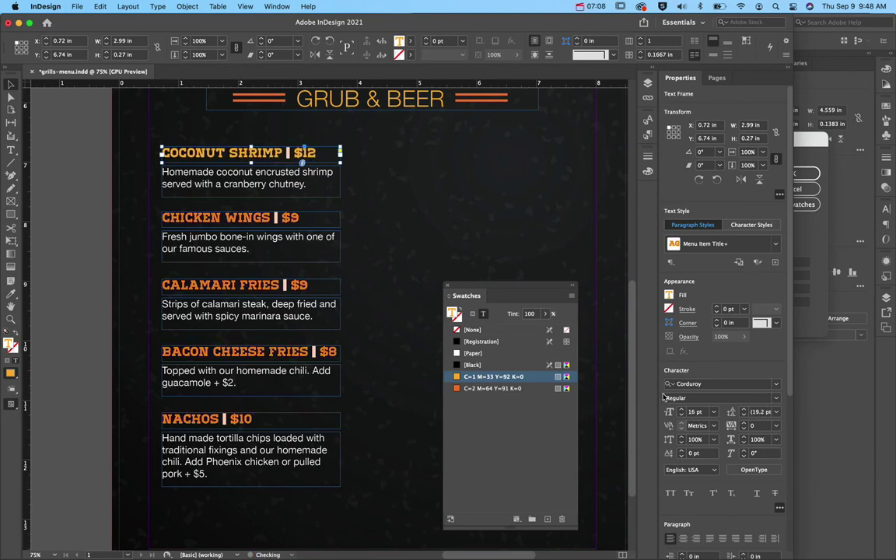
click(493, 388)
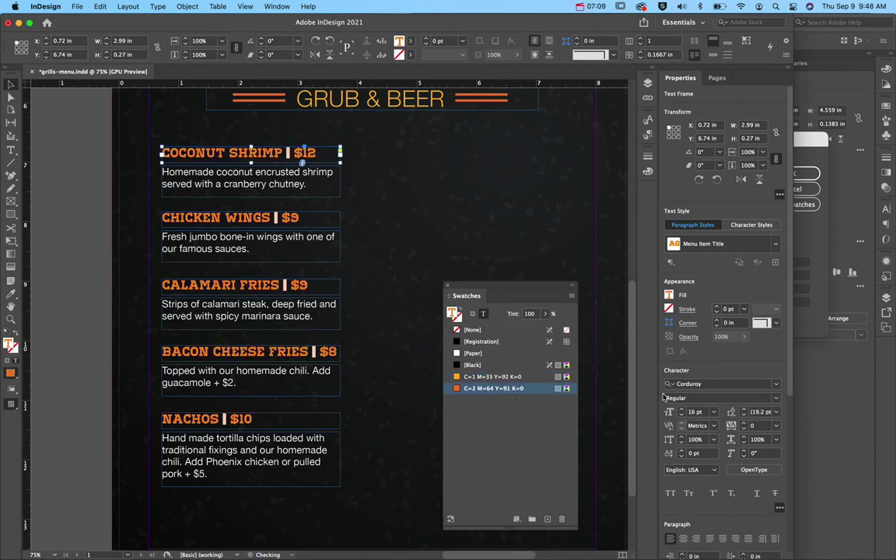
Make the Nachos 'Add Phoenix chicken or pulled pork + $5.' line Helvetica Neue Italic in C=1 M=33 Y=92 K=0 gold.
click(422, 265)
scroll(424, 265, down, 3)
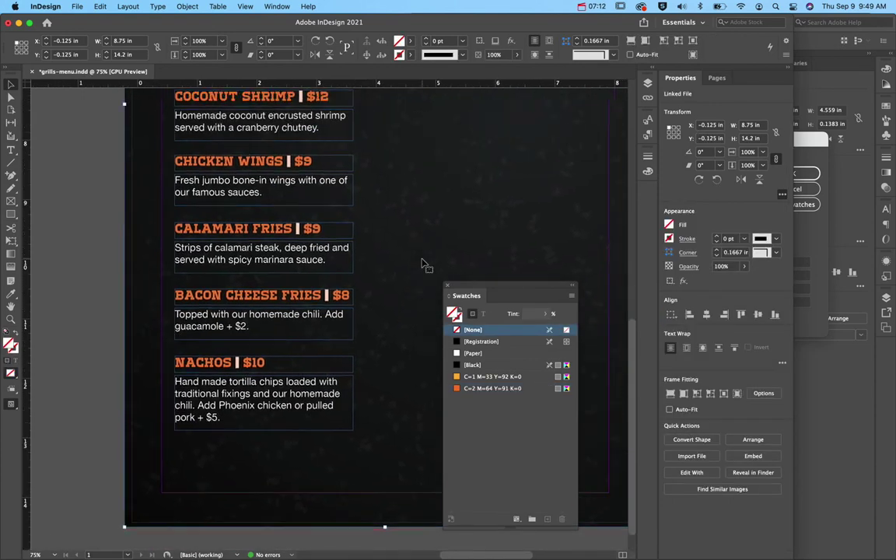
scroll(422, 264, up, 5)
scroll(422, 264, down, 5)
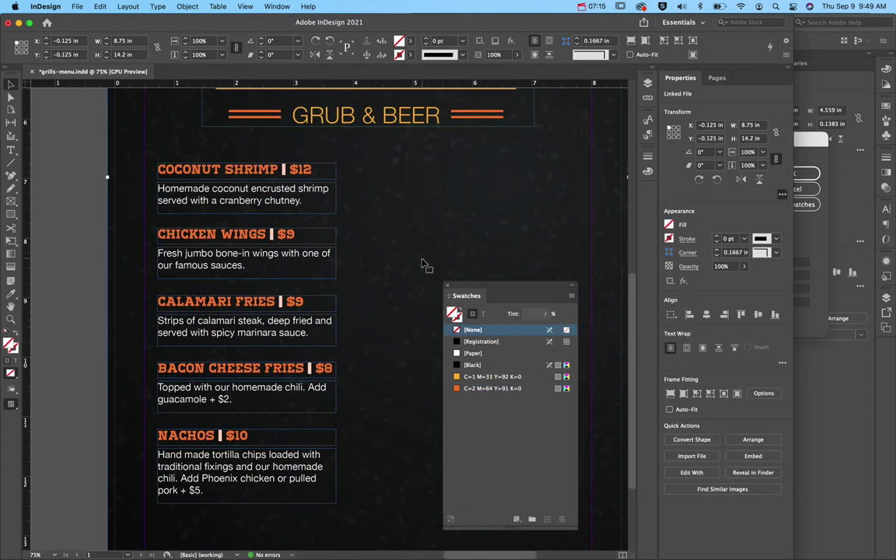
double_click(266, 464)
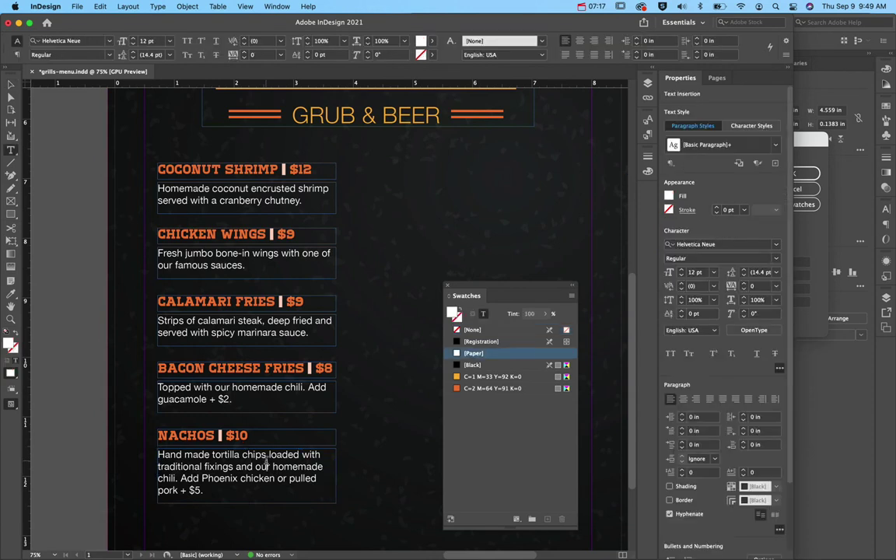
drag(181, 478, 211, 491)
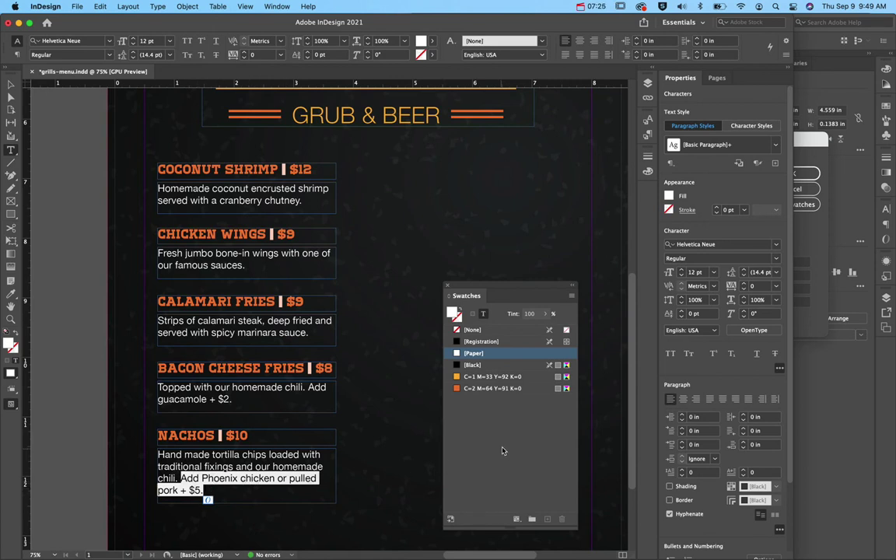
click(756, 126)
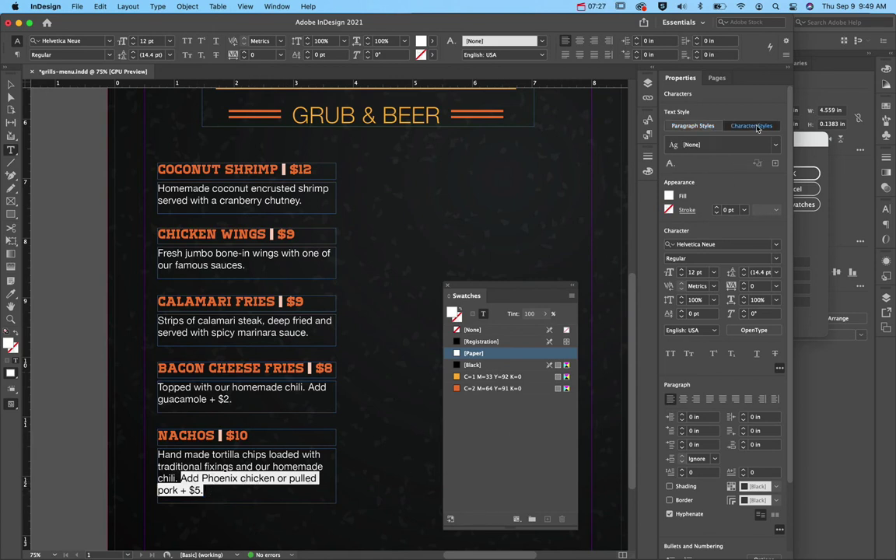
click(776, 258)
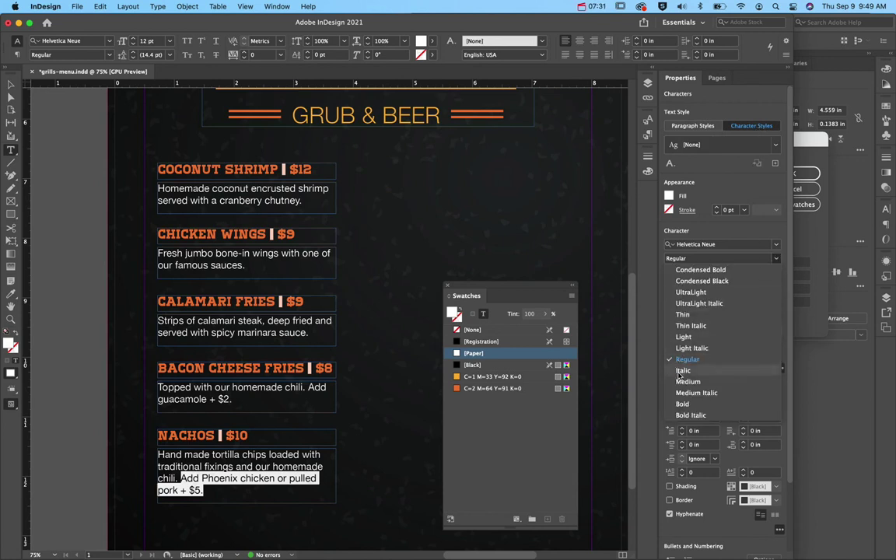
click(680, 371)
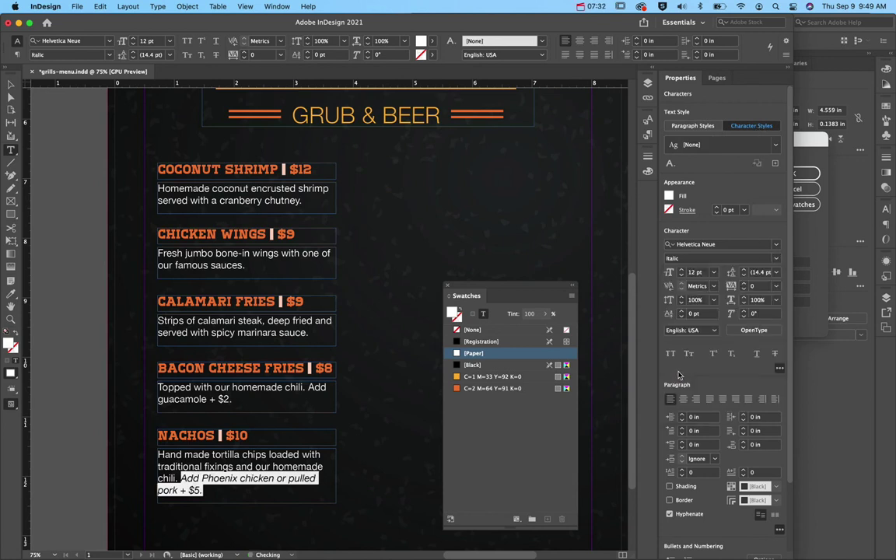
click(474, 378)
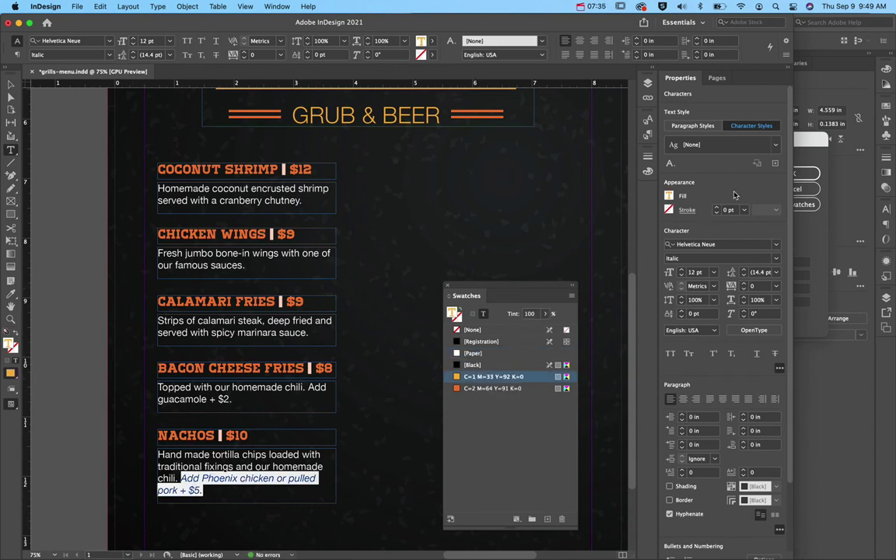
Save the gold italic add-on formatting as the character style 'Add stuff line'.
click(776, 164)
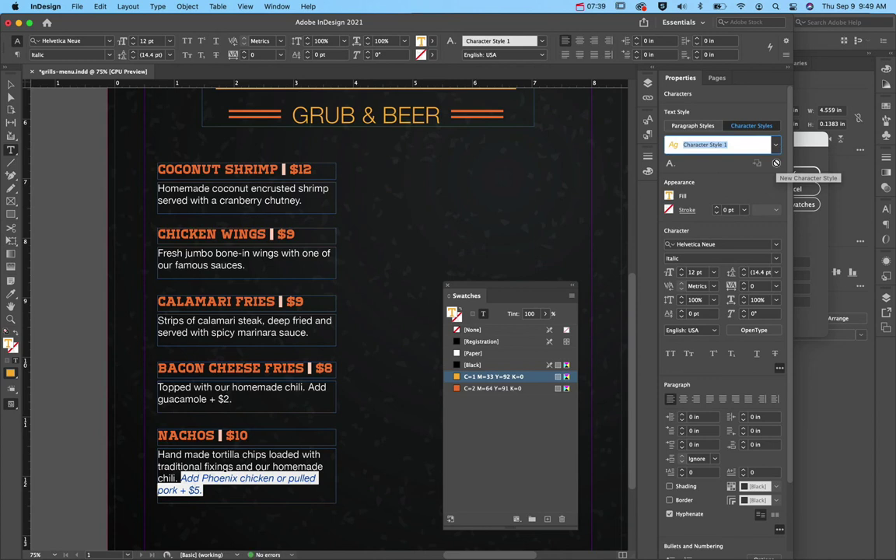
text(Add)
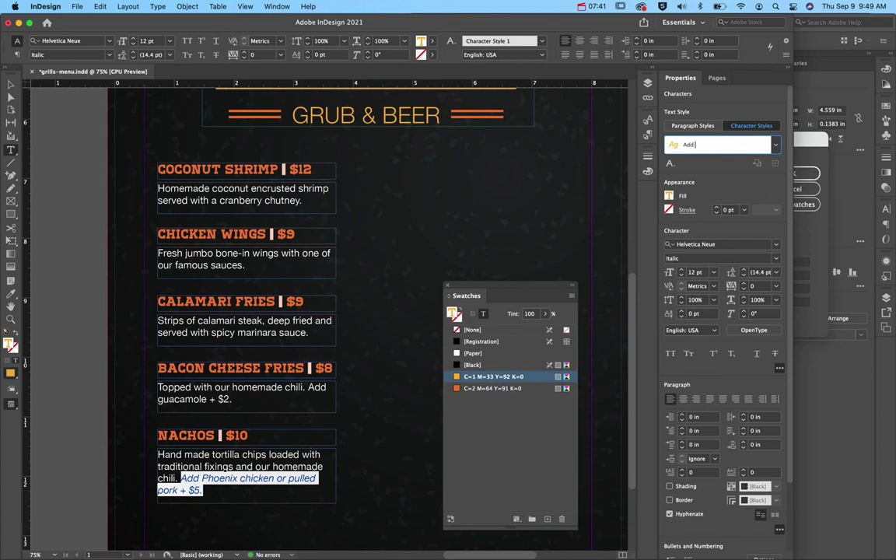
text( stuff line)
key(Return)
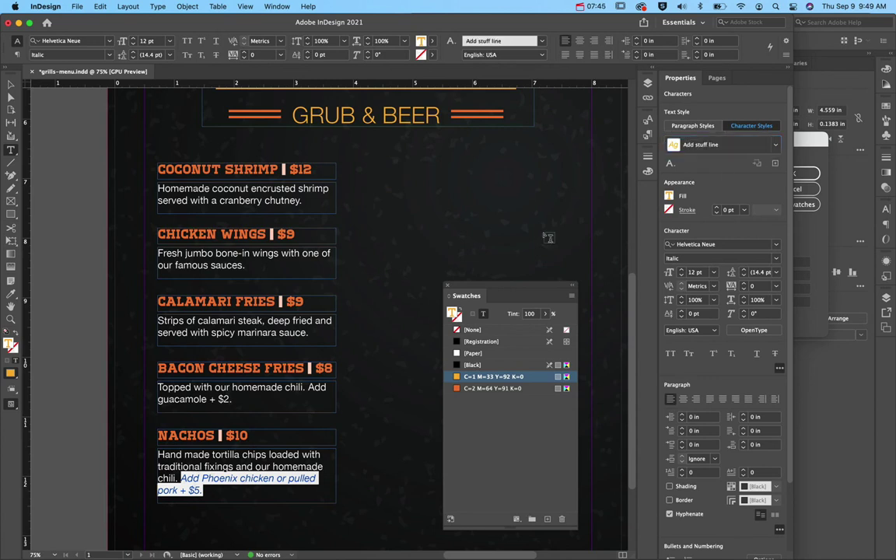
click(244, 403)
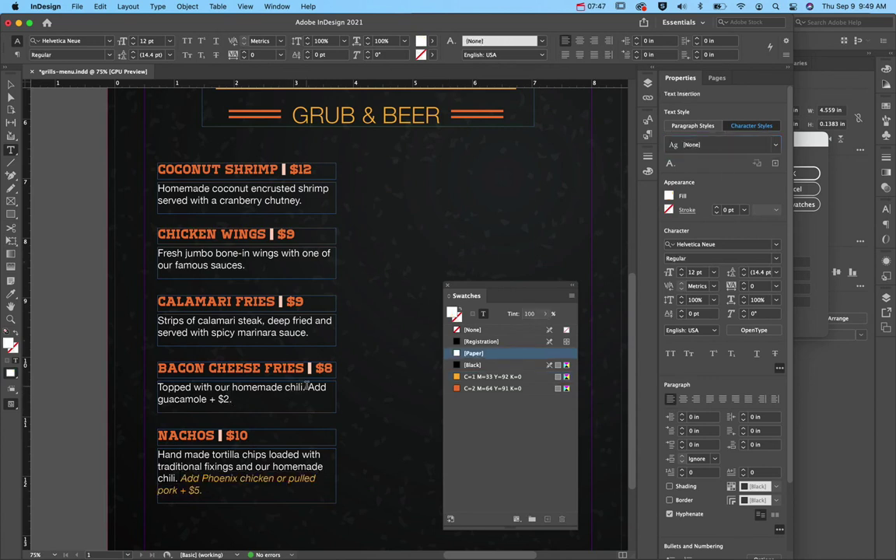
Apply Add stuff line to the Bacon Cheese Fries 'Add guacamole + $2.' sentence.
drag(244, 403, 308, 388)
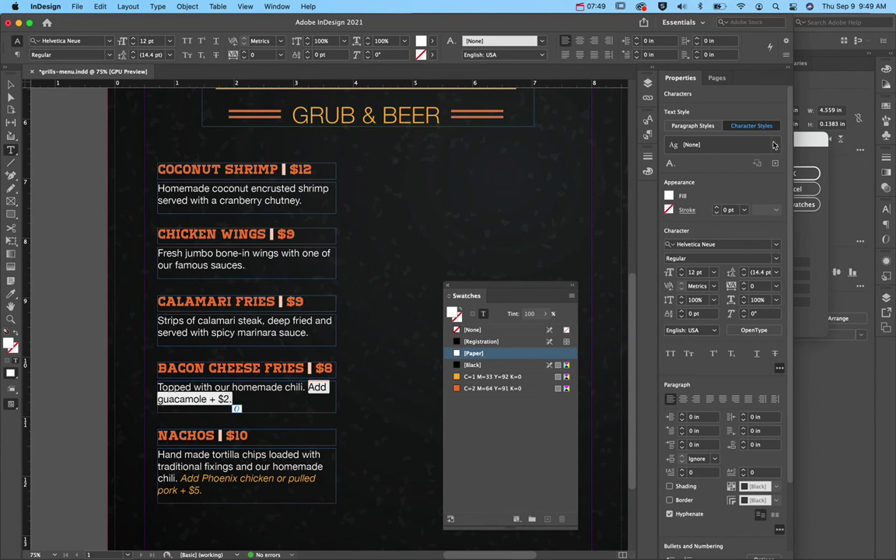
click(700, 144)
click(700, 182)
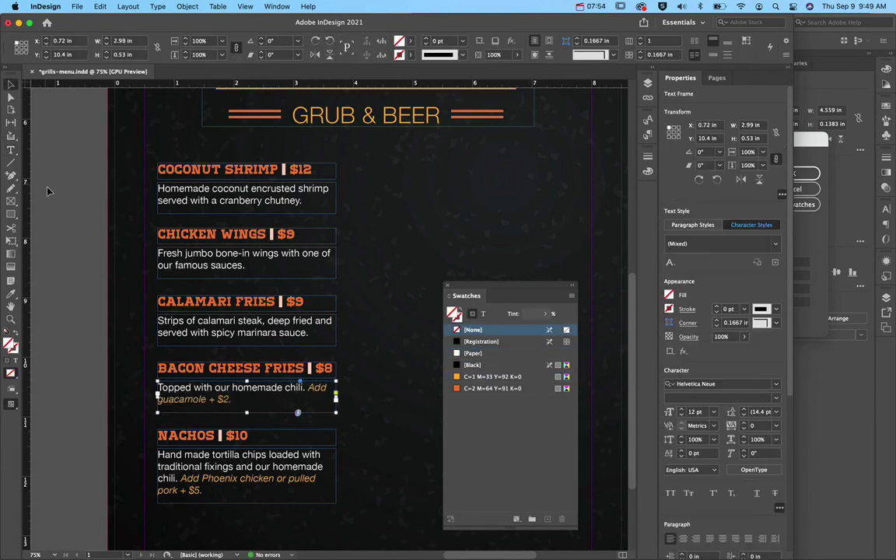
click(42, 168)
click(60, 194)
scroll(78, 204, down, 2)
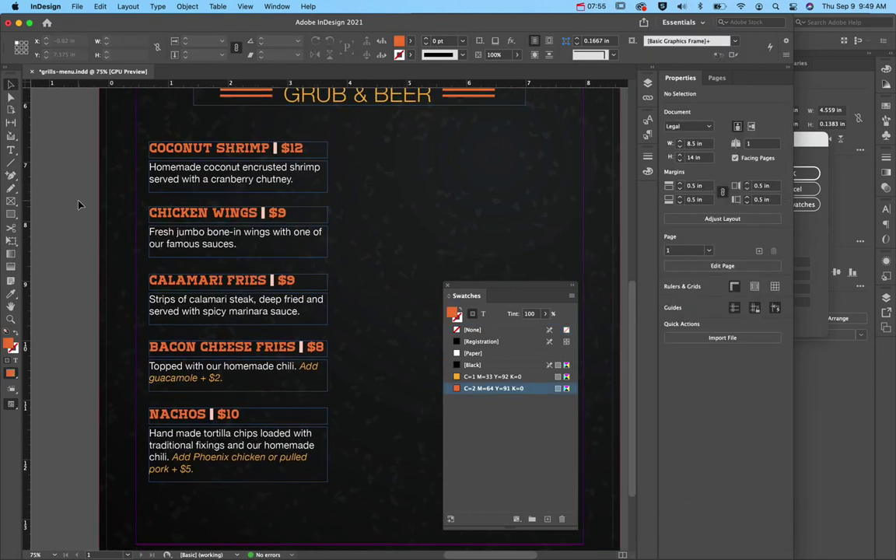
scroll(78, 204, up, 1)
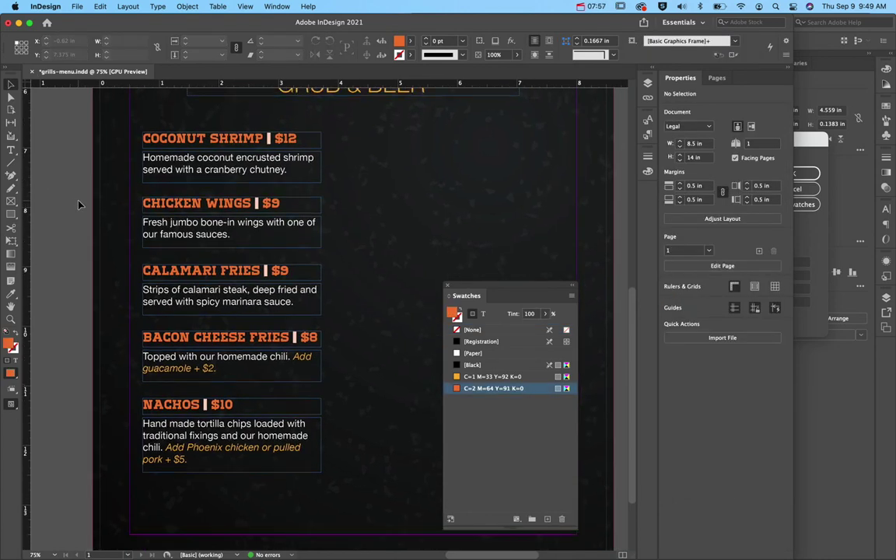
key(super+minus)
scroll(78, 205, up, 3)
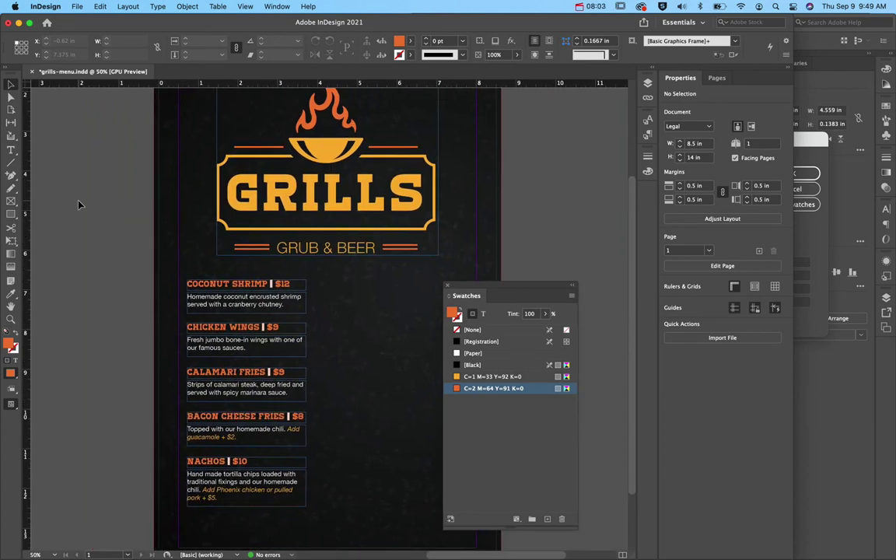
scroll(78, 204, down, 3)
scroll(77, 204, right, 1)
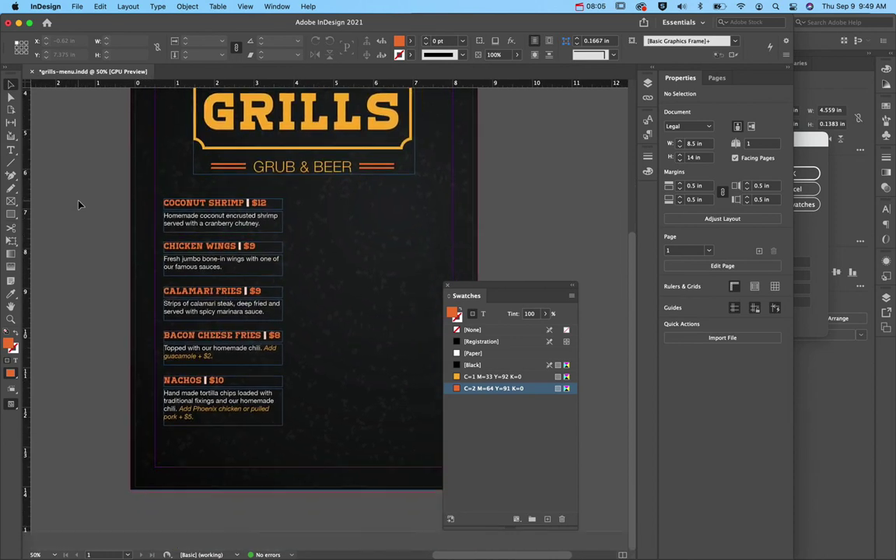
click(255, 271)
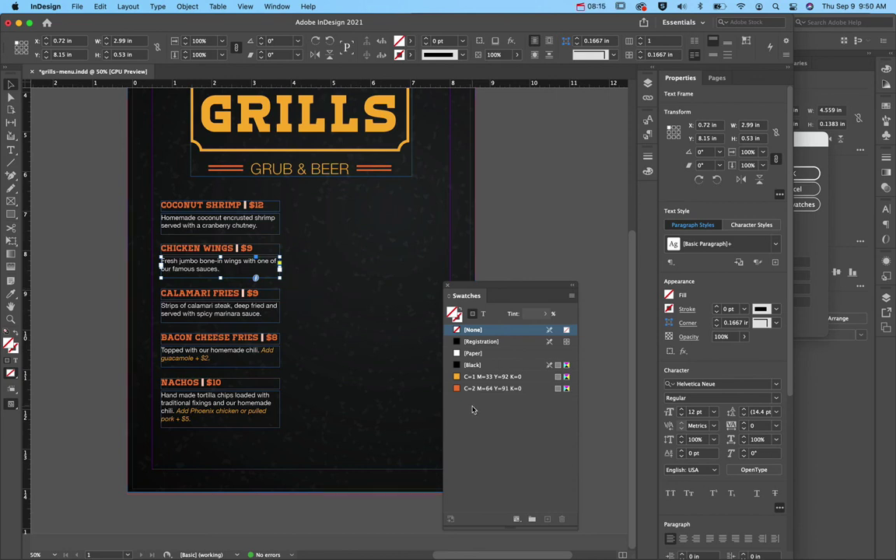
scroll(379, 410, up, 3)
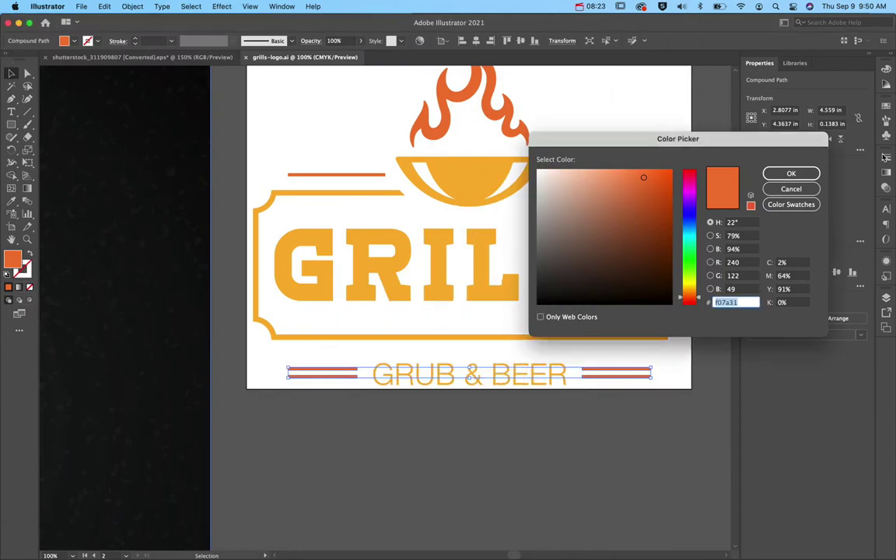
click(801, 192)
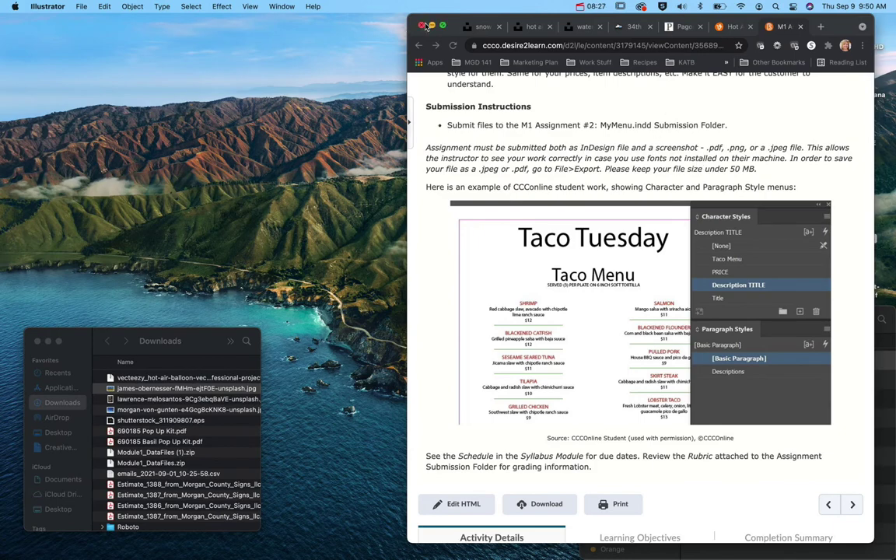
click(433, 26)
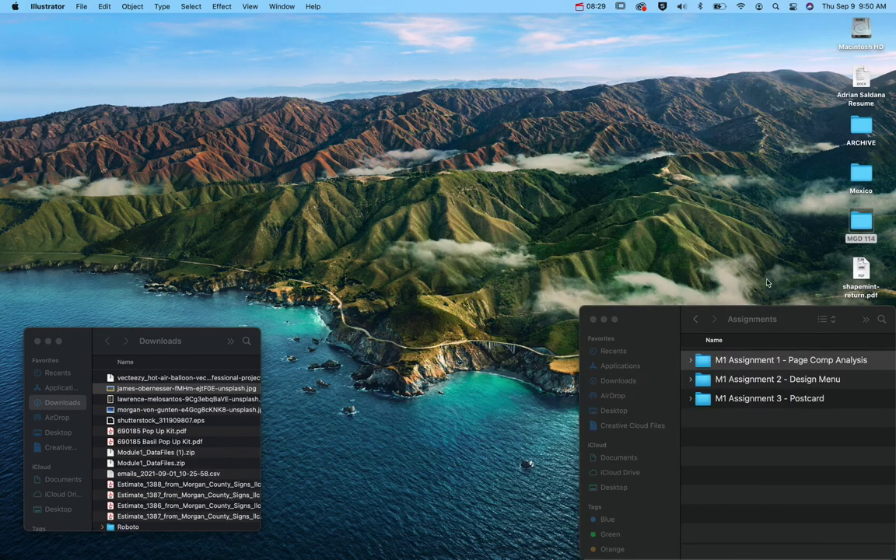
drag(805, 323, 598, 158)
double_click(563, 215)
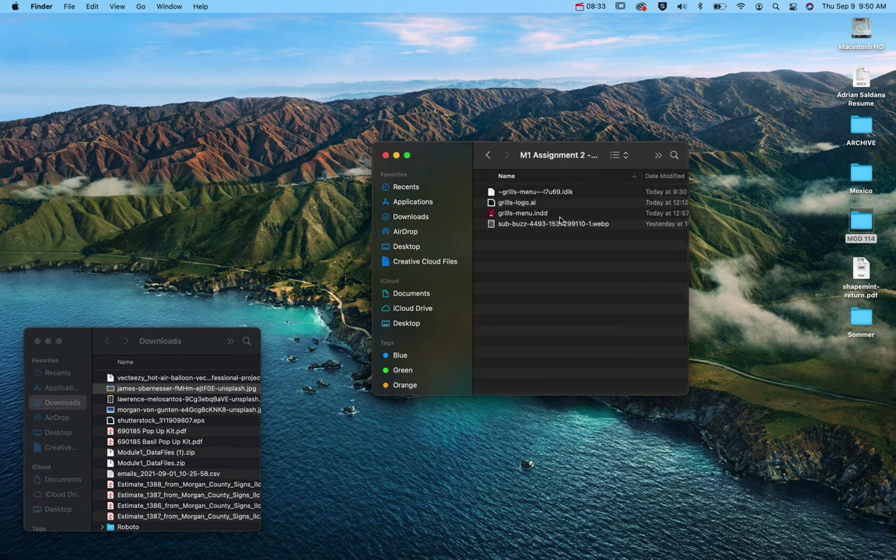
double_click(551, 224)
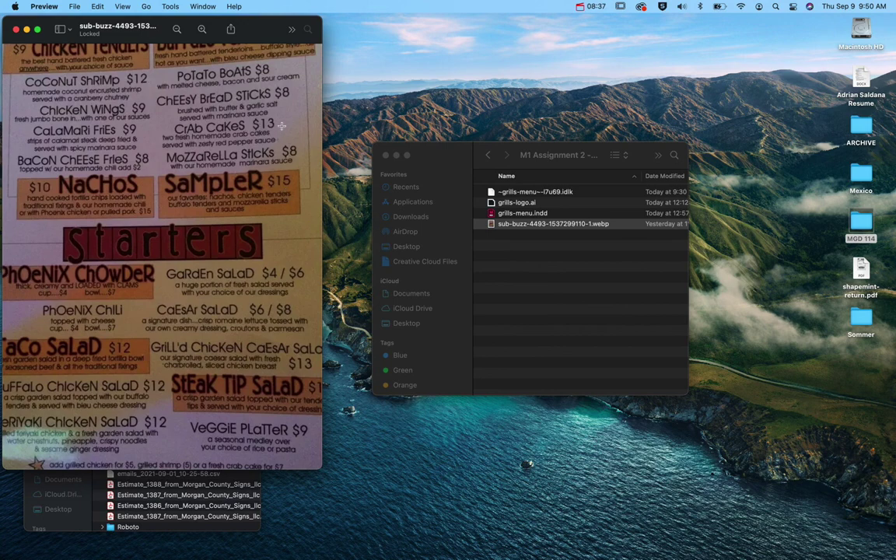
Move the Preview window showing the reference menu photo to the screen centre.
drag(210, 34, 462, 73)
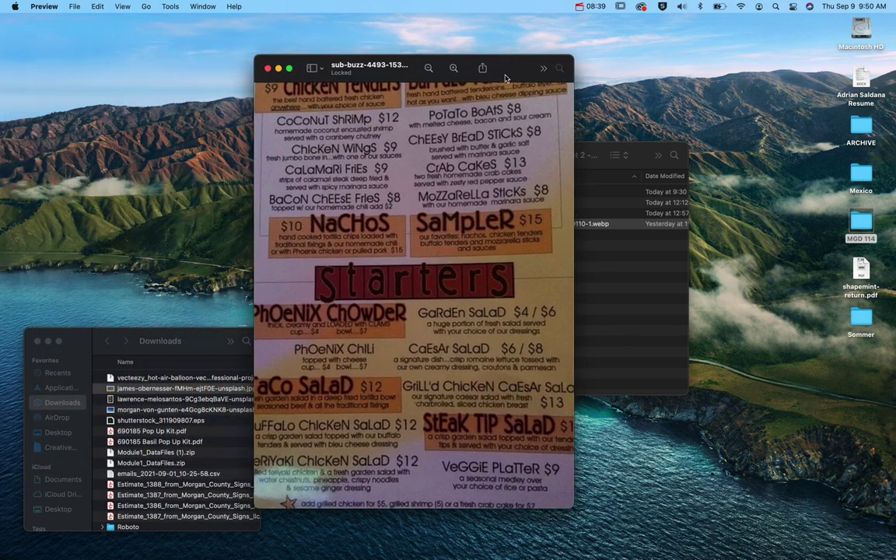